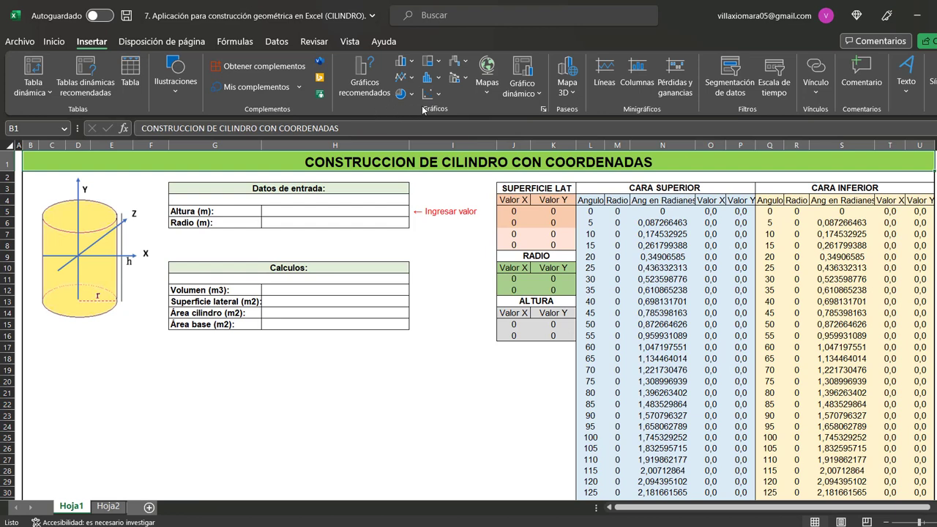
Insert a scatter chart with smooth lines and no markers, and hide its axes, chart title and gridlines.
{"action": "left_click", "coordinate": [435, 96]}
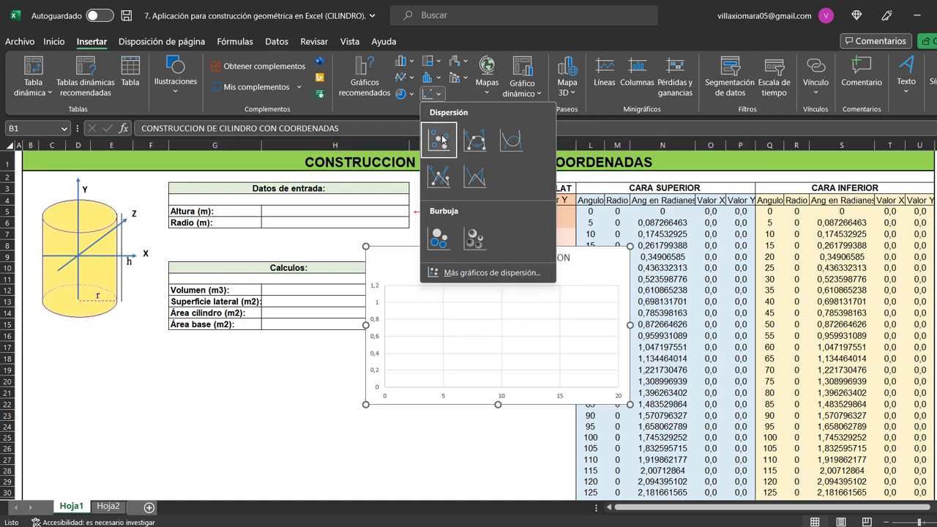
{"action": "left_click", "coordinate": [511, 140]}
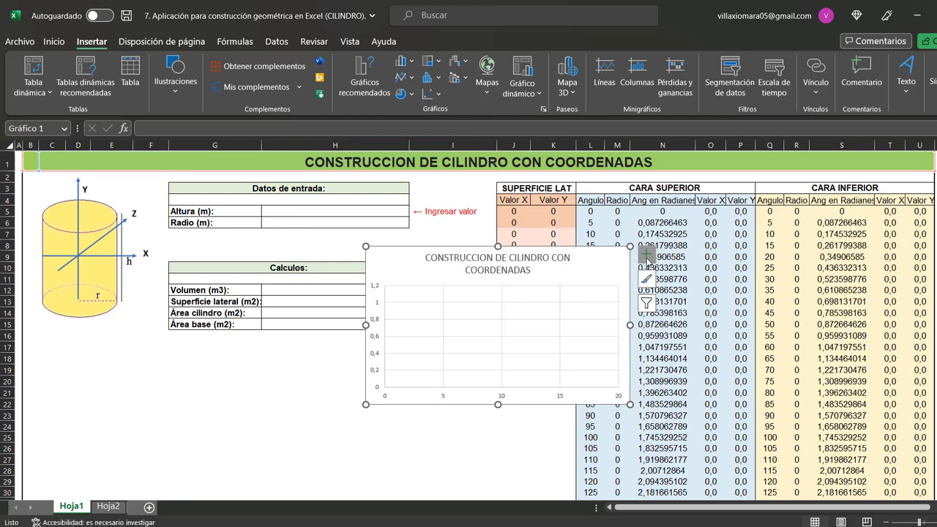
{"action": "left_click", "coordinate": [647, 254]}
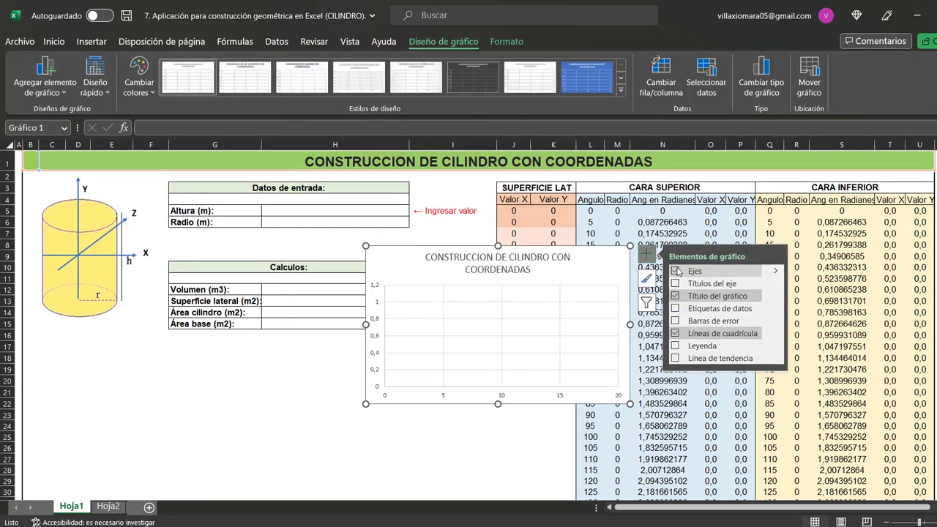
{"action": "left_click", "coordinate": [675, 271]}
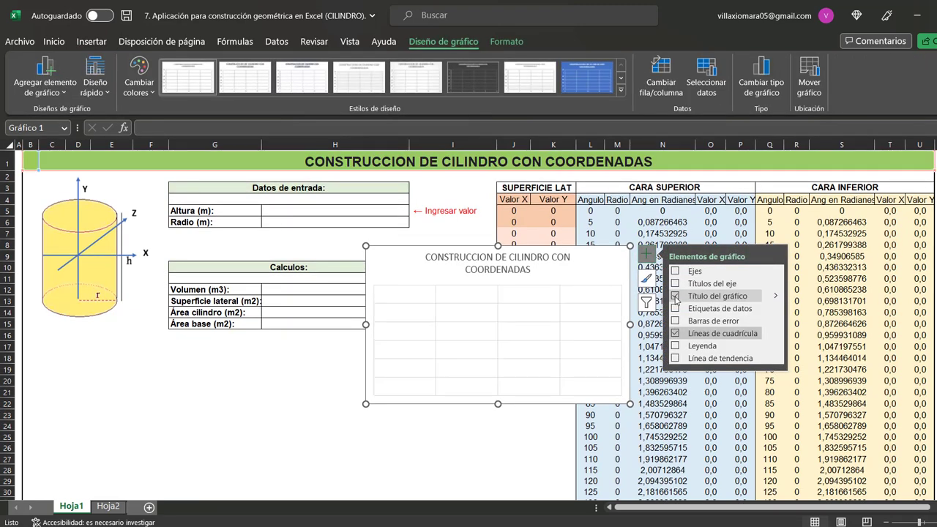
{"action": "left_click", "coordinate": [675, 296]}
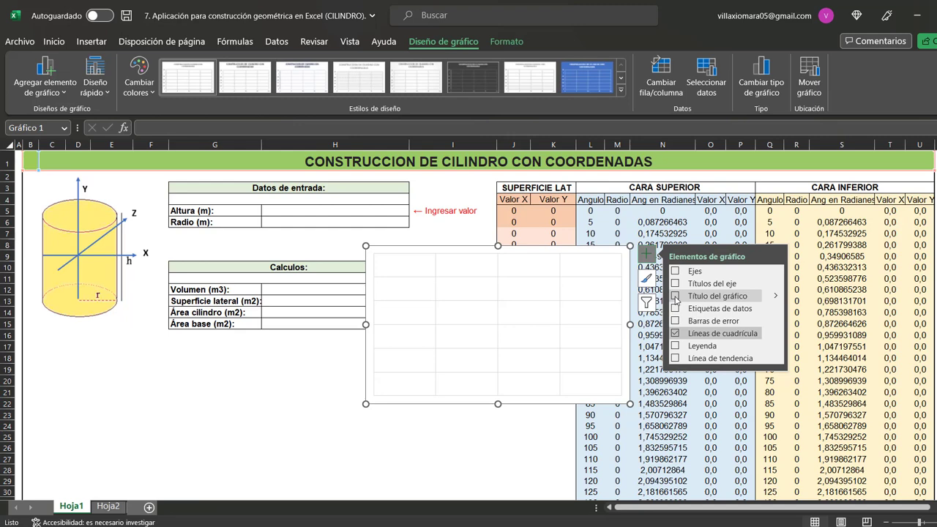
{"action": "left_click", "coordinate": [675, 333]}
Delete the blank scatter chart from the sheet.
{"action": "left_click", "coordinate": [475, 318]}
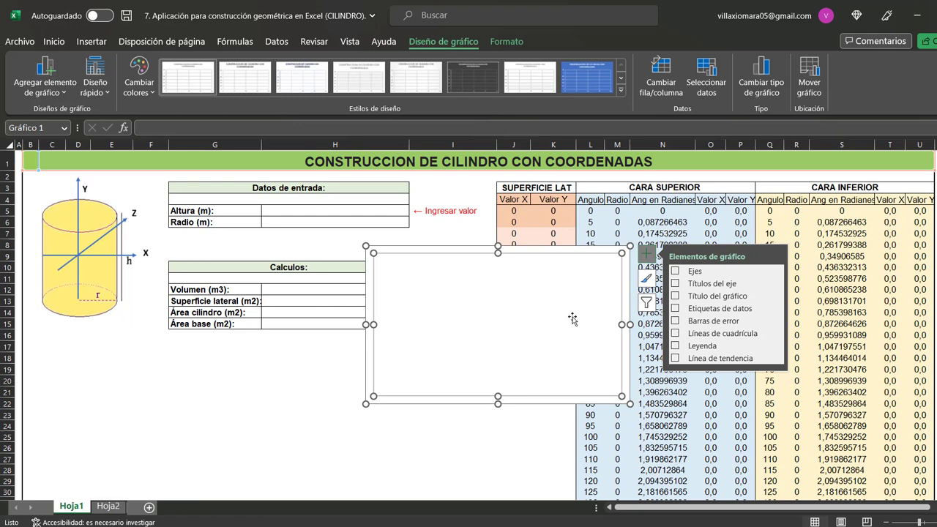
{"action": "left_click", "coordinate": [628, 304]}
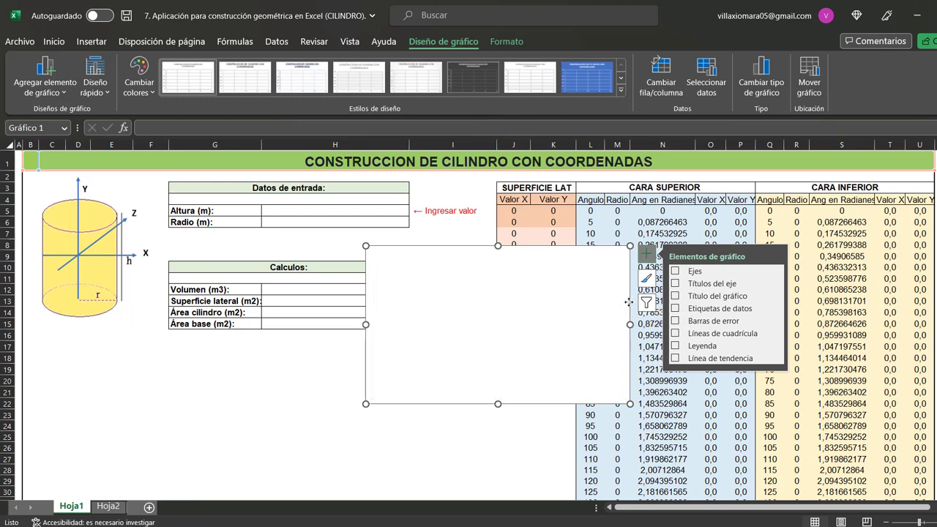
{"action": "key", "text": "Delete"}
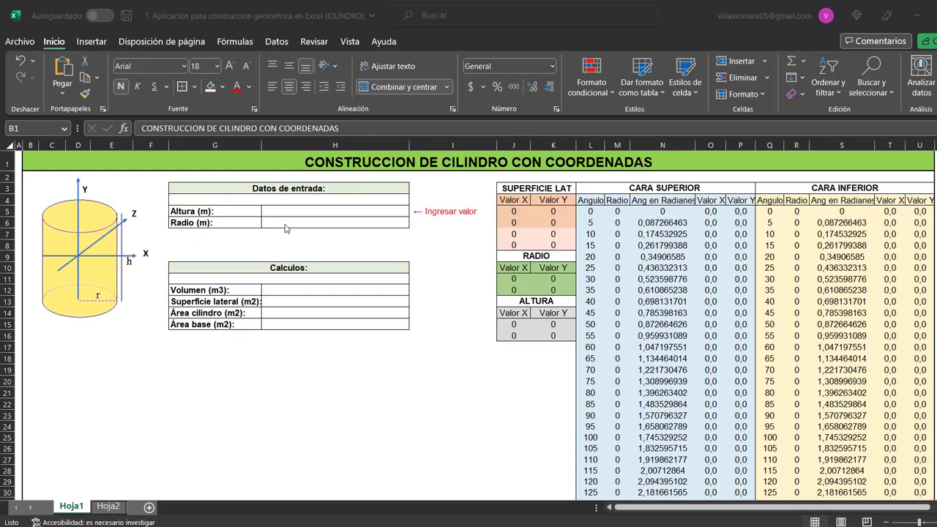
Review the height and radius input labels and the calculation labels for volume, lateral surface, cylinder area and base area.
{"action": "left_click", "coordinate": [269, 190]}
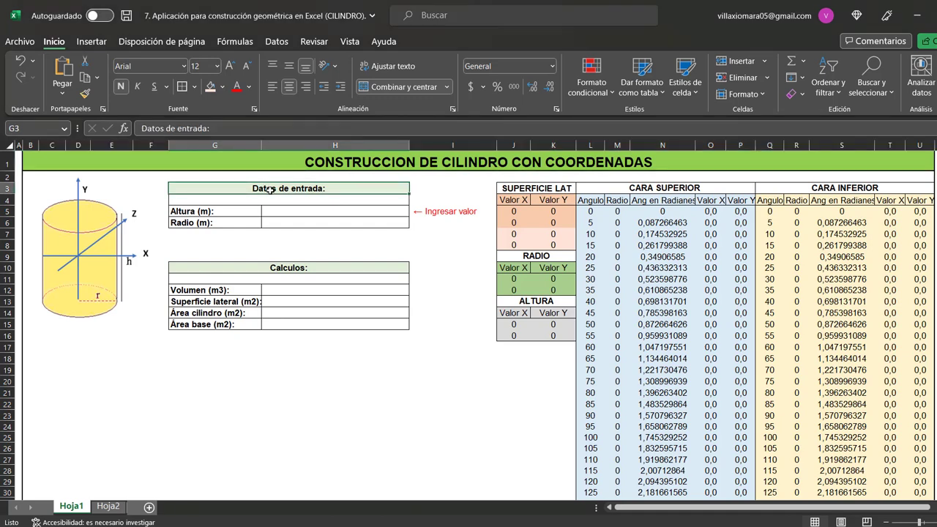
{"action": "left_click", "coordinate": [229, 214]}
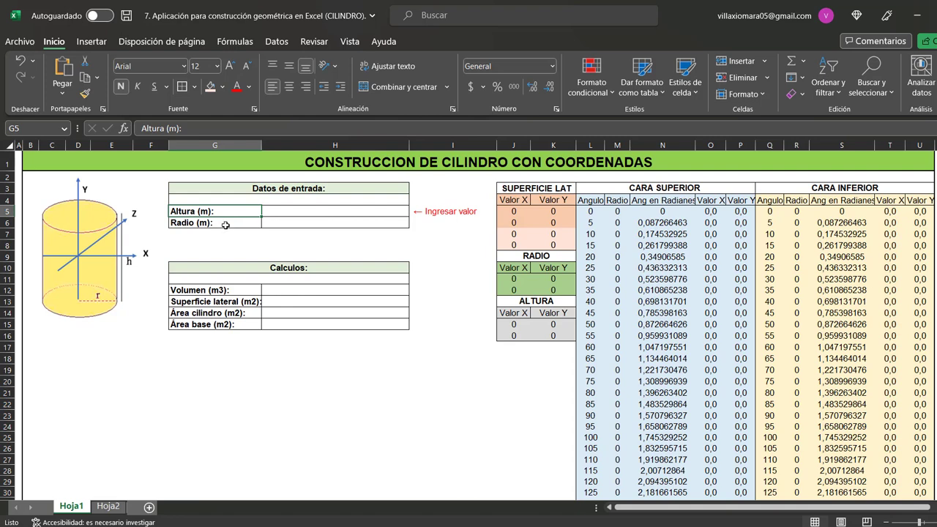
{"action": "left_click", "coordinate": [225, 225]}
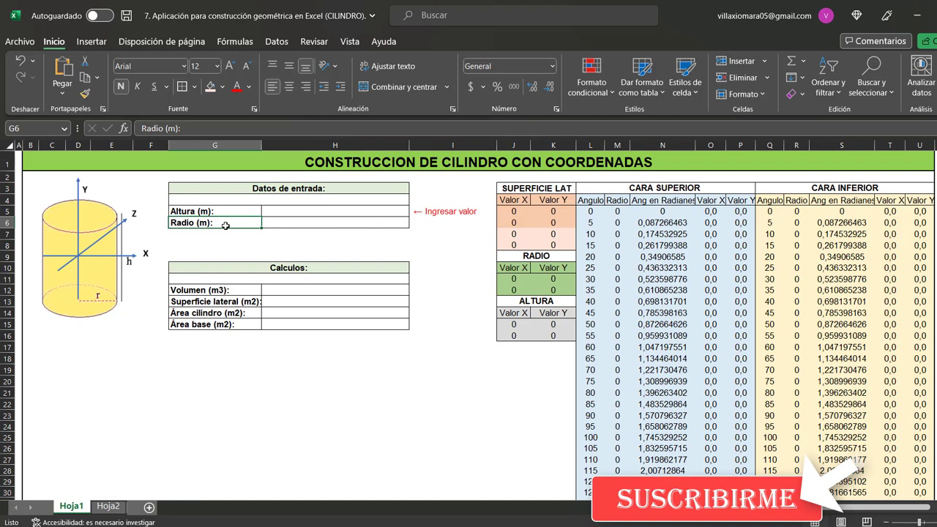
{"action": "left_click", "coordinate": [249, 272]}
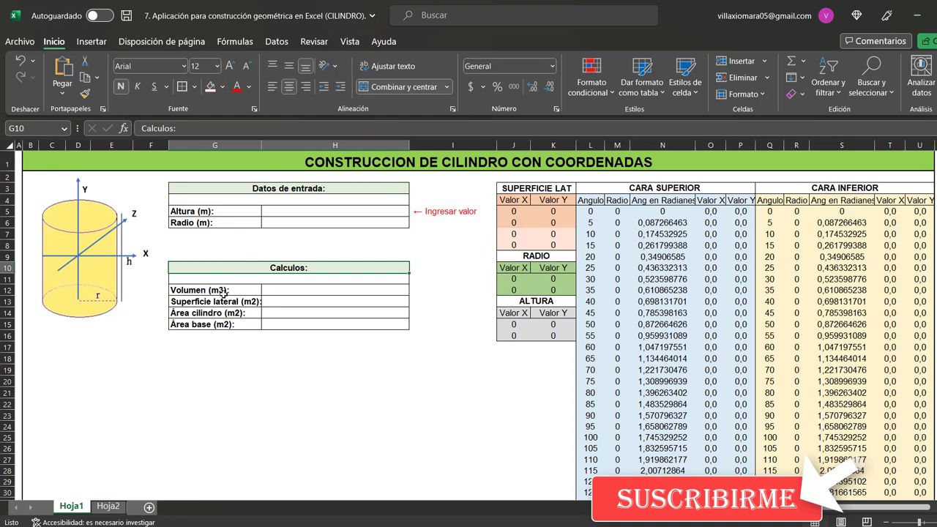
{"action": "left_click", "coordinate": [222, 291]}
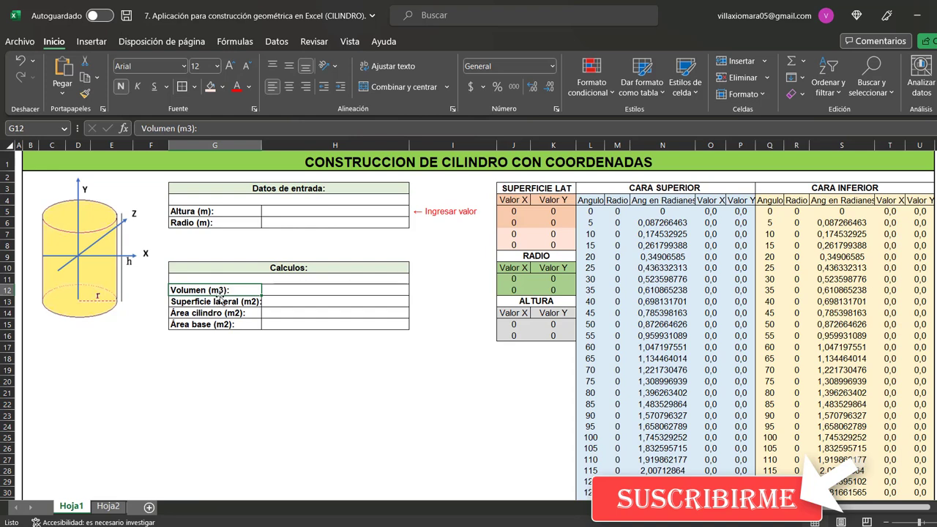
{"action": "left_click", "coordinate": [234, 303]}
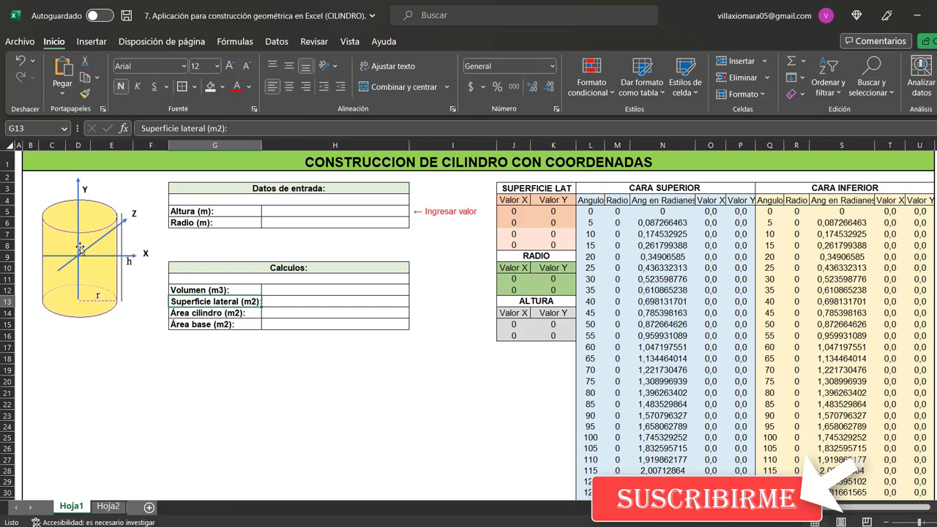
{"action": "left_click", "coordinate": [195, 315]}
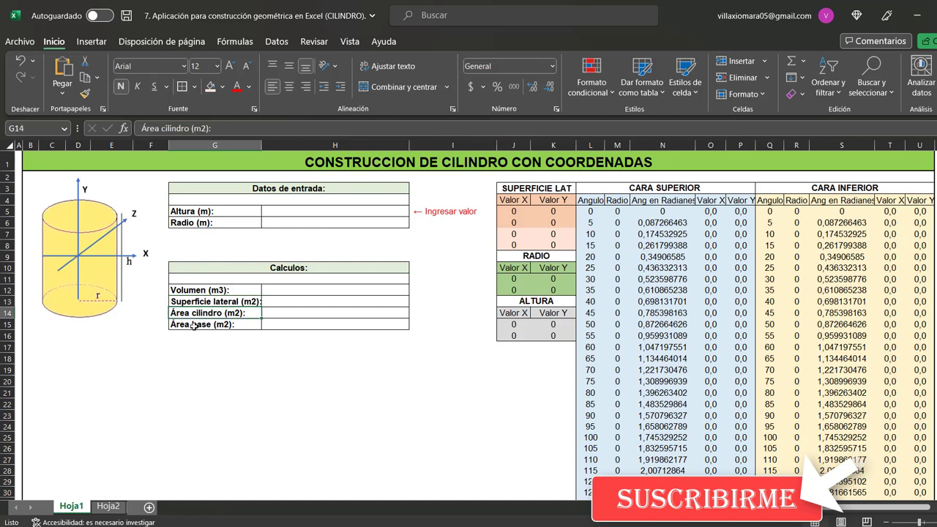
{"action": "left_click", "coordinate": [194, 326]}
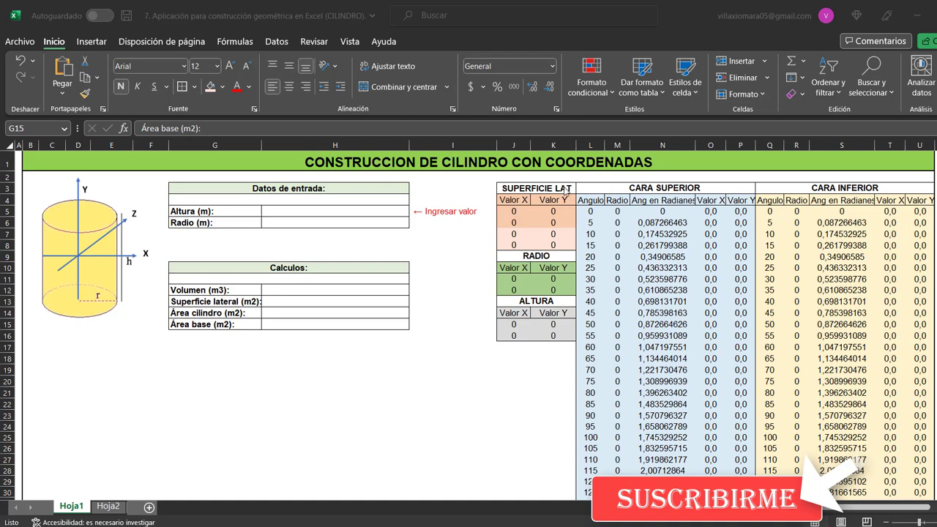
Review the headings of the lateral surface, upper face and lower face tables, and check the formula in cell K6.
{"action": "left_click_drag", "start_coordinate": [562, 189], "coordinate": [796, 189]}
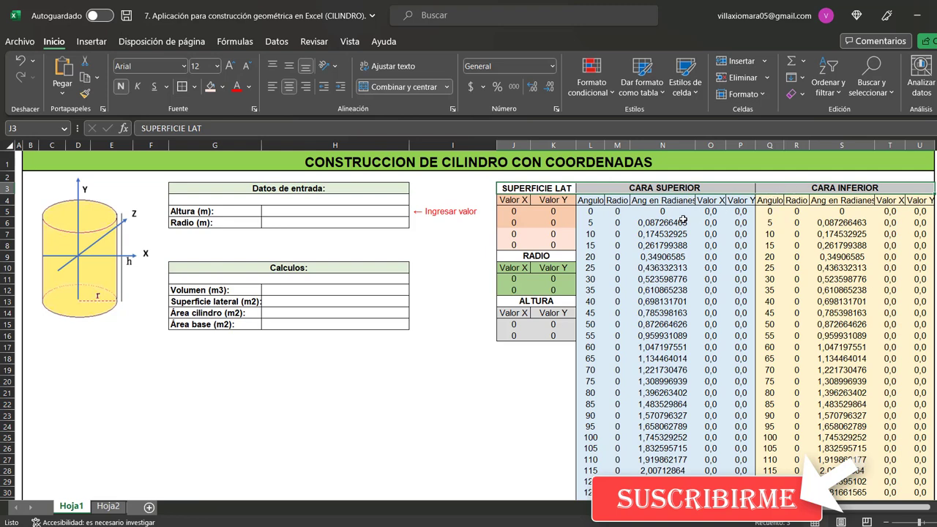
{"action": "left_click", "coordinate": [541, 220]}
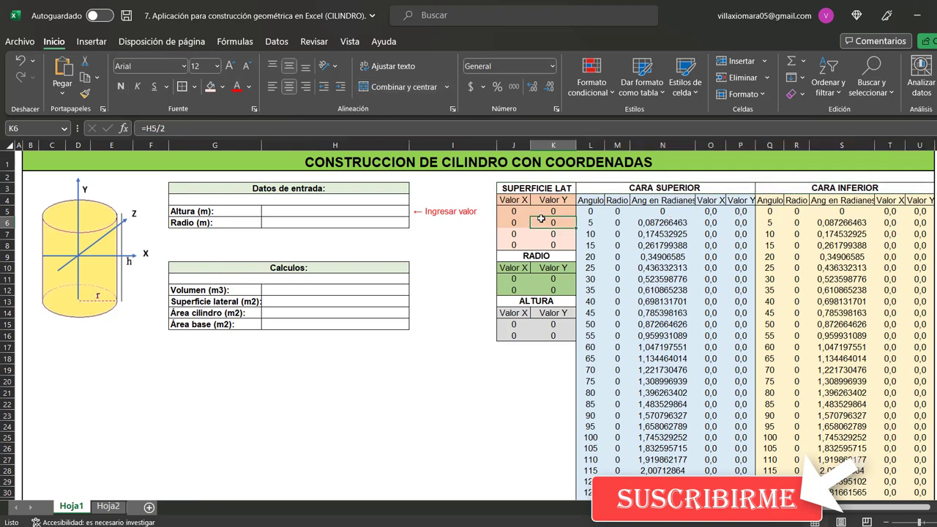
{"action": "scroll", "coordinate": [543, 244], "scroll_direction": "down", "scroll_amount": 1}
{"action": "scroll", "coordinate": [542, 244], "scroll_direction": "up", "scroll_amount": 1}
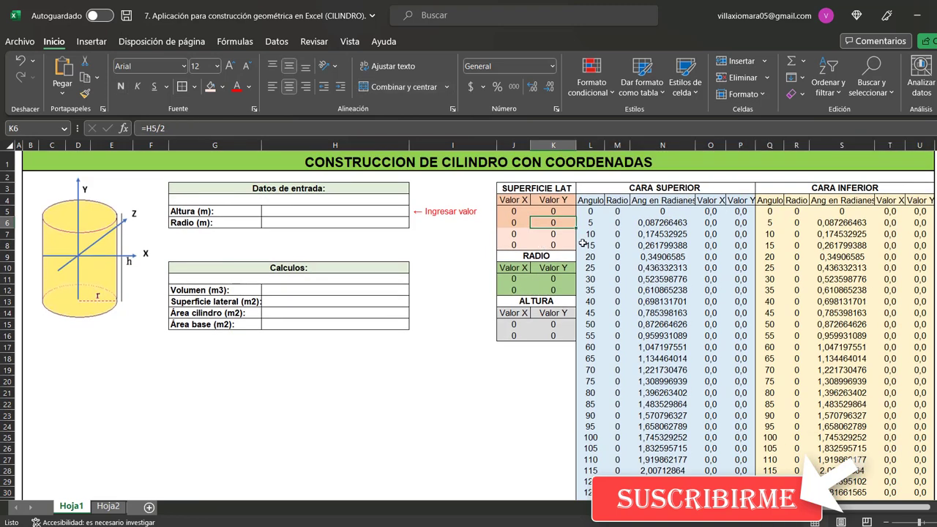
Examine the upper face table's angle column from its first row to its last row.
{"action": "left_click", "coordinate": [676, 189]}
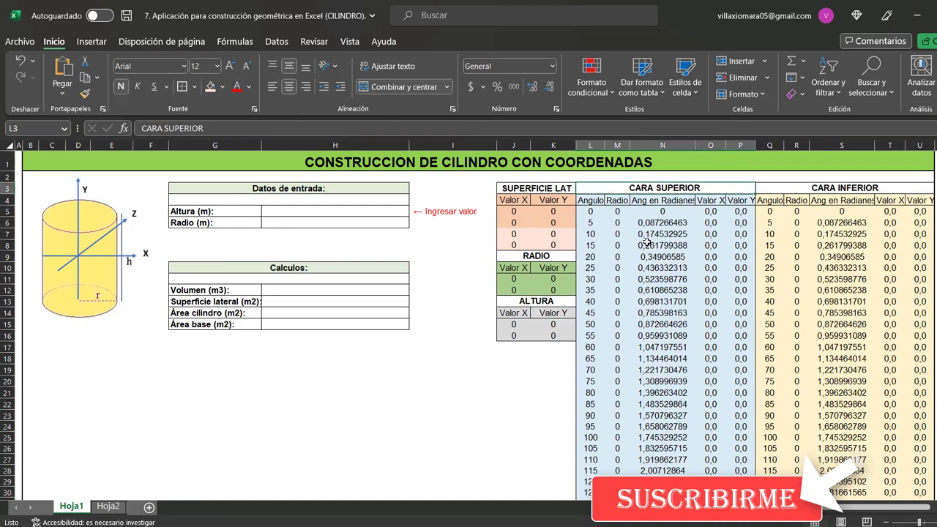
{"action": "left_click", "coordinate": [593, 141]}
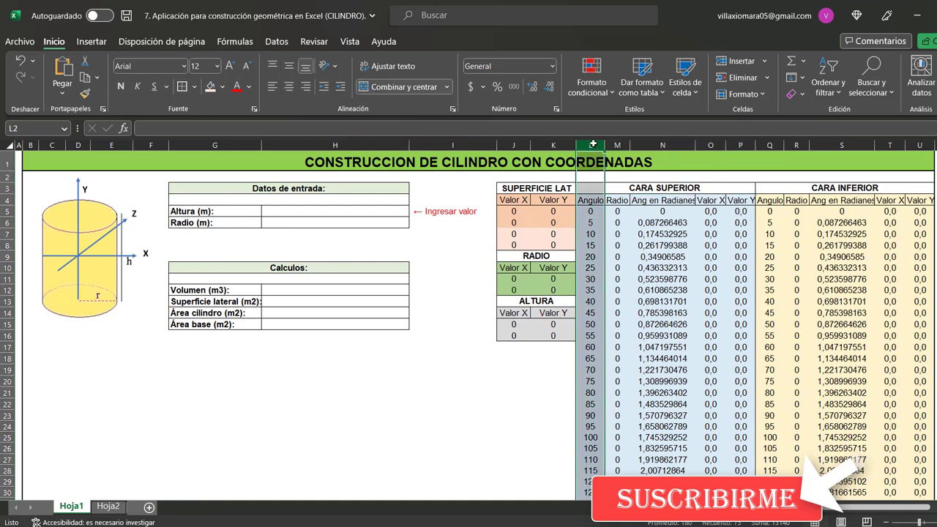
{"action": "left_click", "coordinate": [591, 214]}
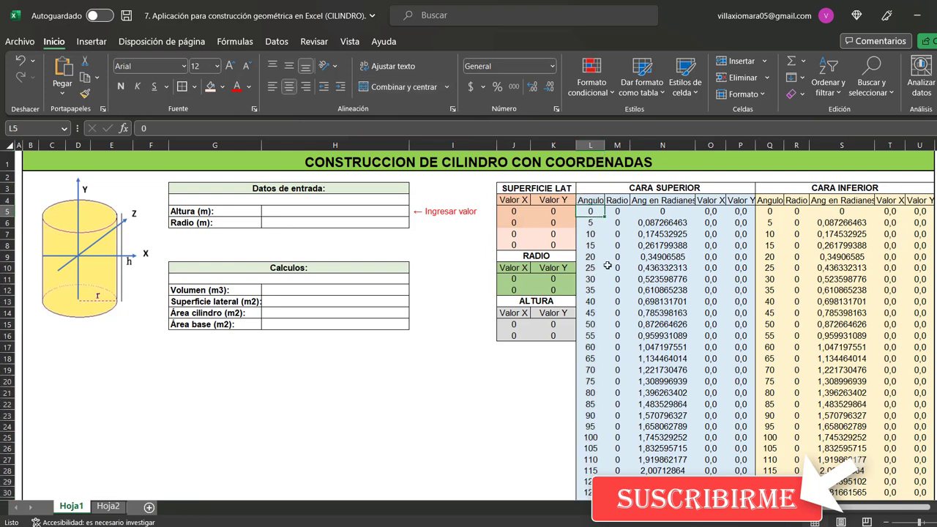
{"action": "scroll", "coordinate": [591, 308], "scroll_direction": "down", "scroll_amount": 6}
{"action": "scroll", "coordinate": [590, 330], "scroll_direction": "down", "scroll_amount": 10}
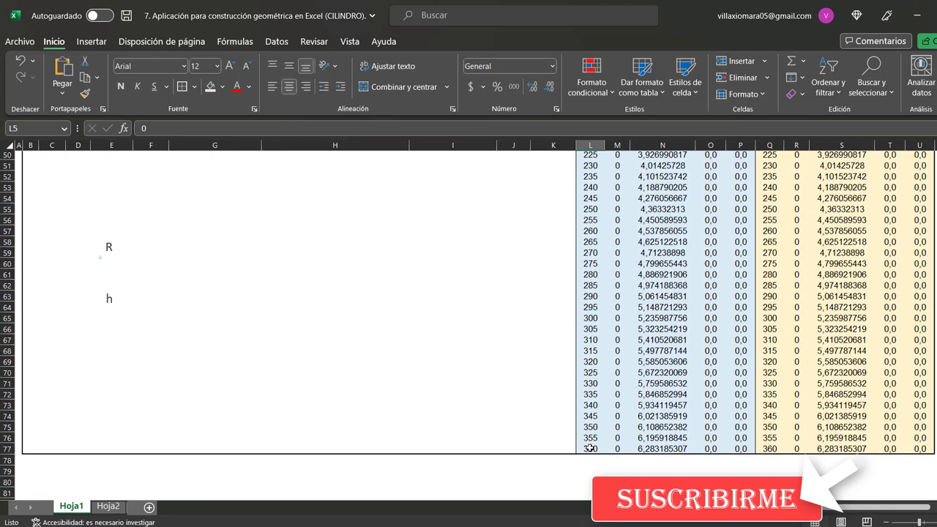
{"action": "left_click", "coordinate": [590, 448]}
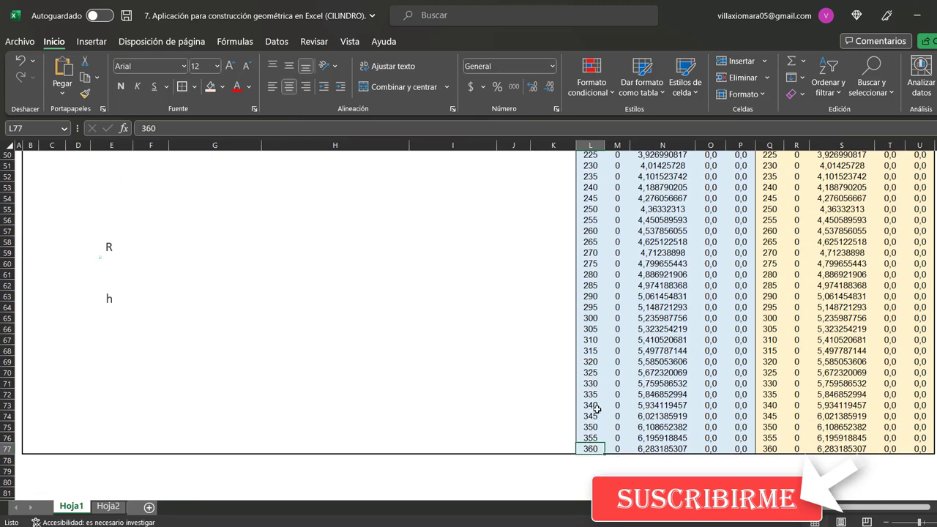
{"action": "scroll", "coordinate": [597, 412], "scroll_direction": "up", "scroll_amount": 4}
{"action": "scroll", "coordinate": [596, 317], "scroll_direction": "up", "scroll_amount": 12}
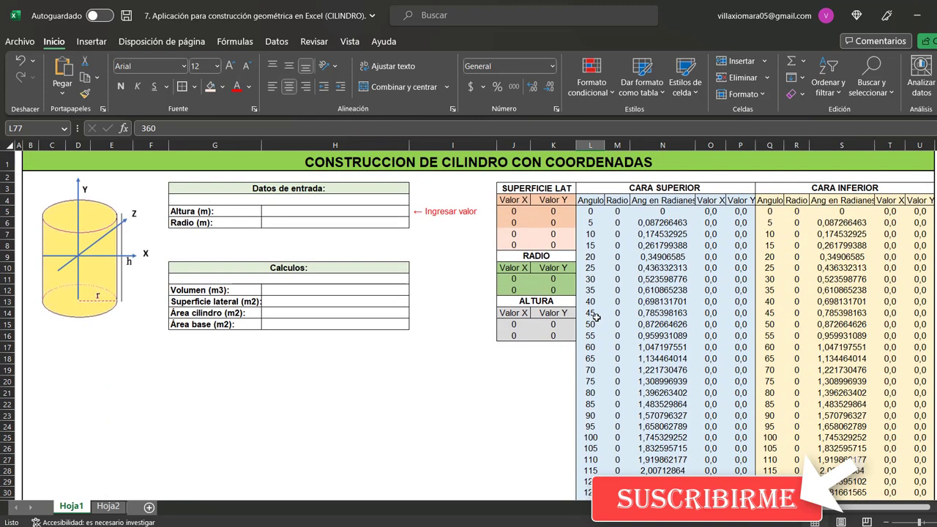
Inspect the radius formulas in cells M5 to M8 of the upper face table, tracing the cell that M5 references.
{"action": "left_click", "coordinate": [617, 144]}
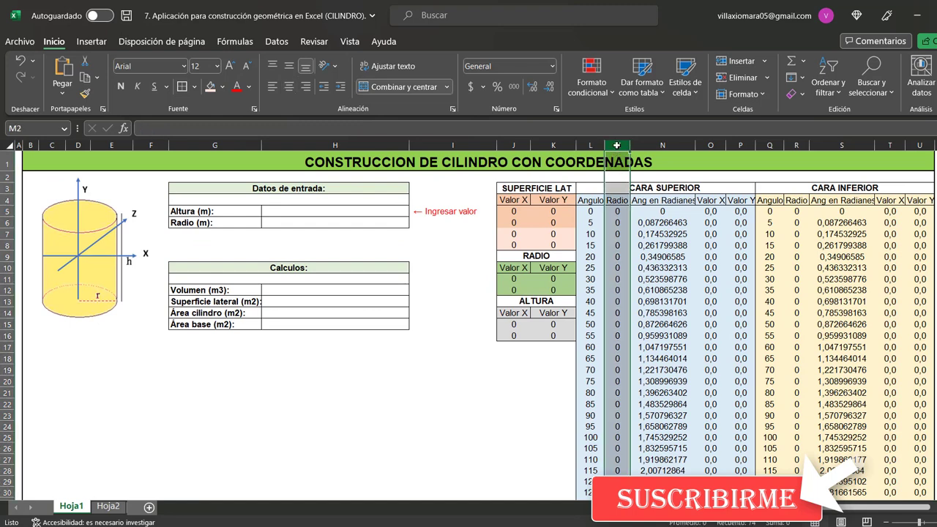
{"action": "left_click", "coordinate": [620, 211]}
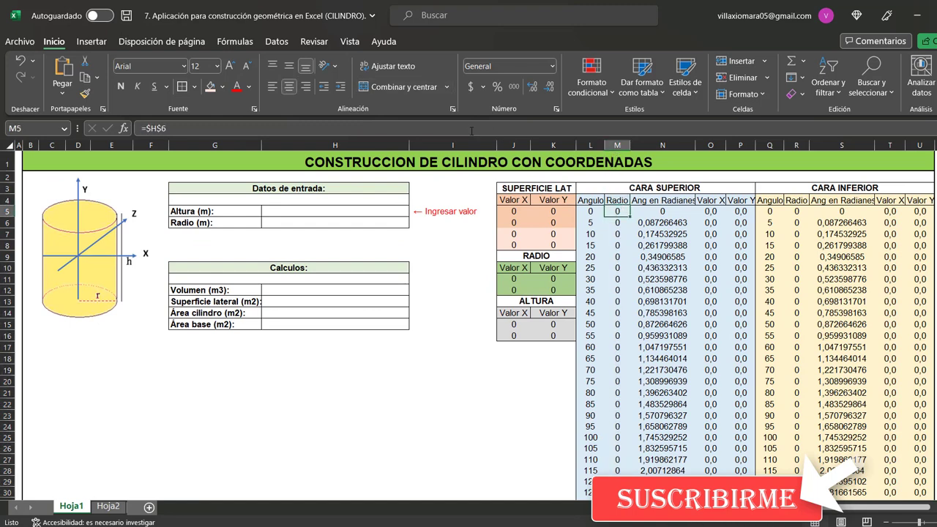
{"action": "left_click", "coordinate": [471, 131]}
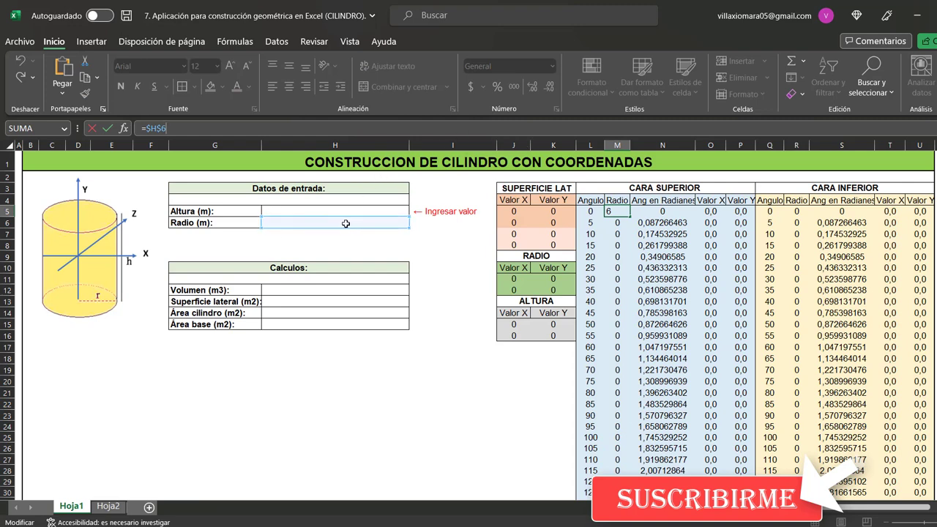
{"action": "key", "text": "ctrl+Return"}
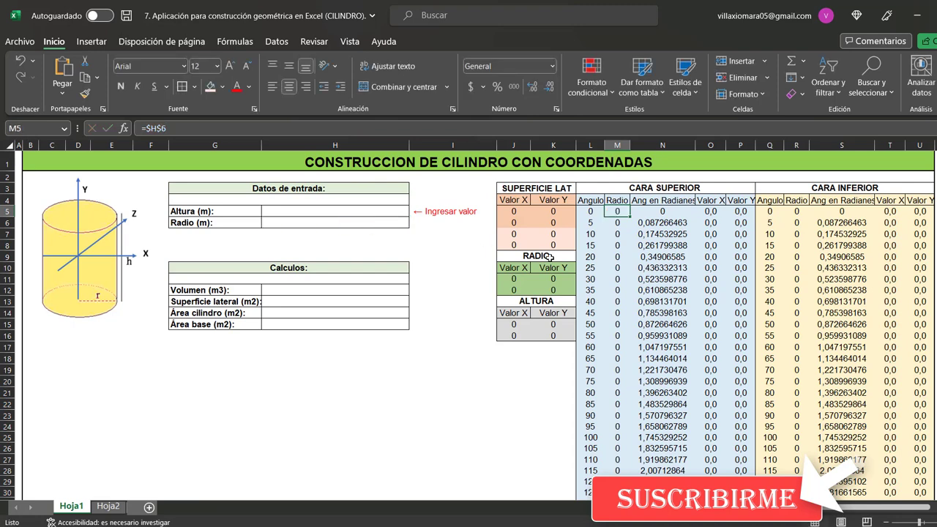
{"action": "left_click", "coordinate": [622, 227]}
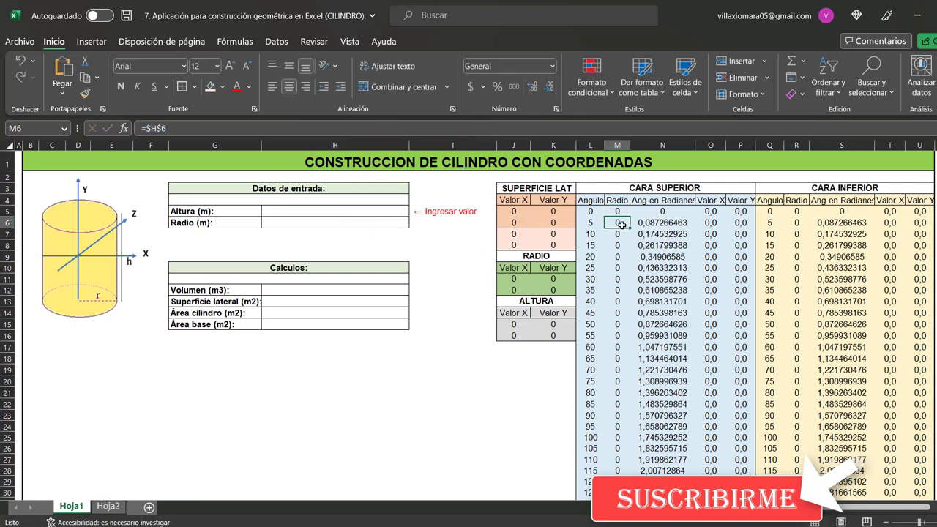
{"action": "left_click", "coordinate": [622, 236]}
{"action": "key", "text": "Down"}
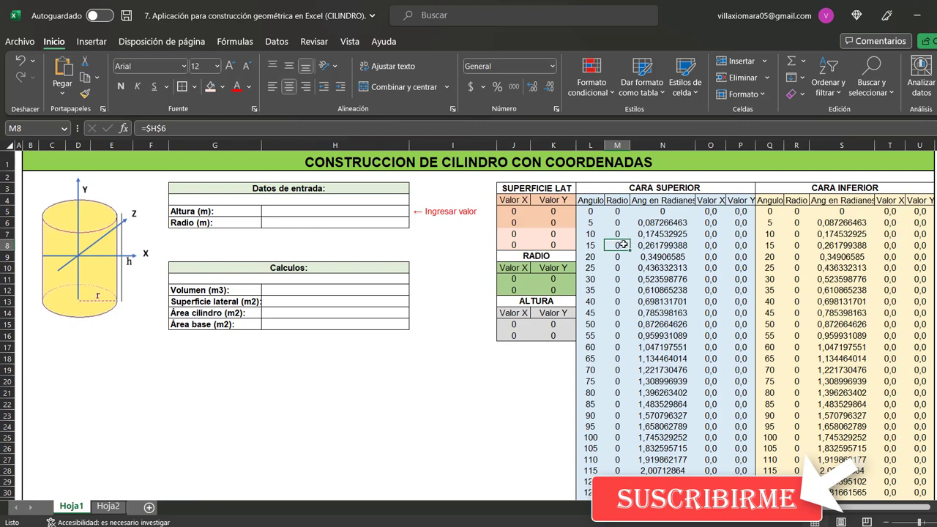
Inspect the formulas of the upper face table's angle-in-radians column in cells N5 and N6.
{"action": "left_click", "coordinate": [651, 202]}
{"action": "left_click", "coordinate": [663, 145]}
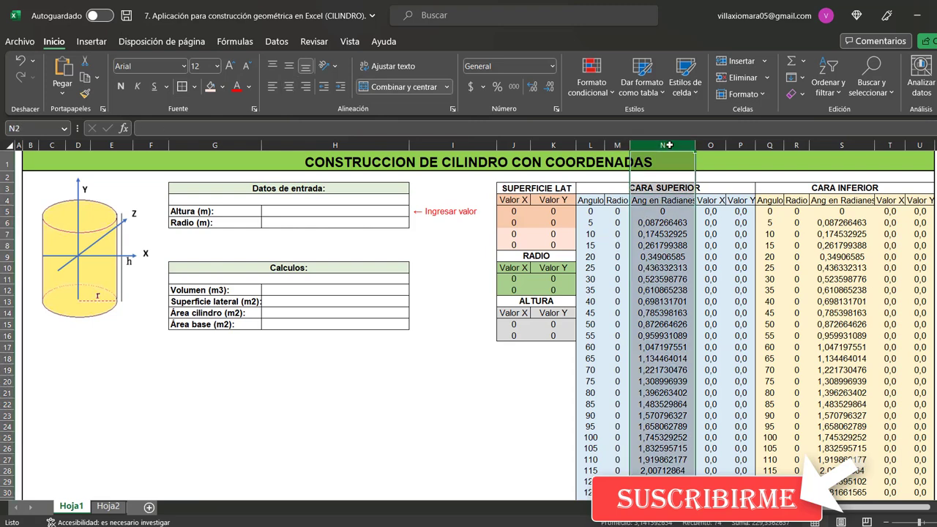
{"action": "left_click", "coordinate": [681, 203]}
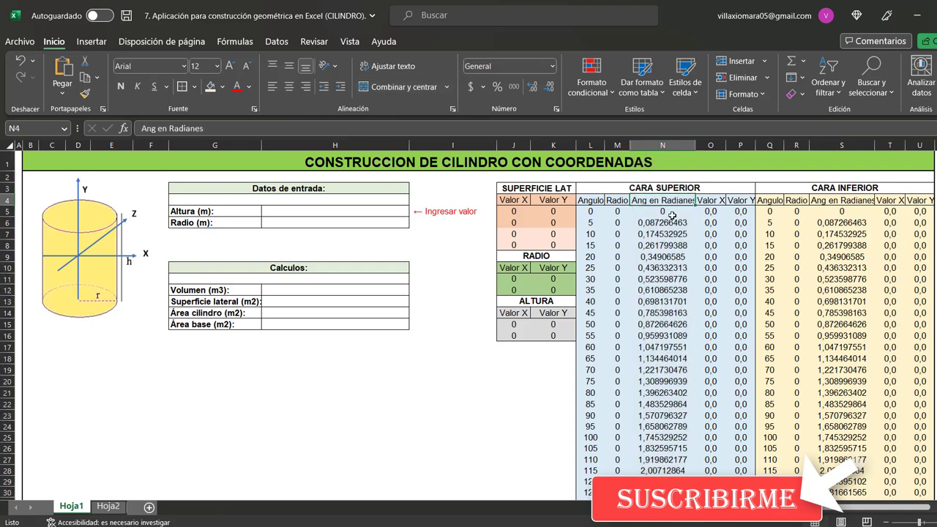
{"action": "left_click", "coordinate": [671, 214]}
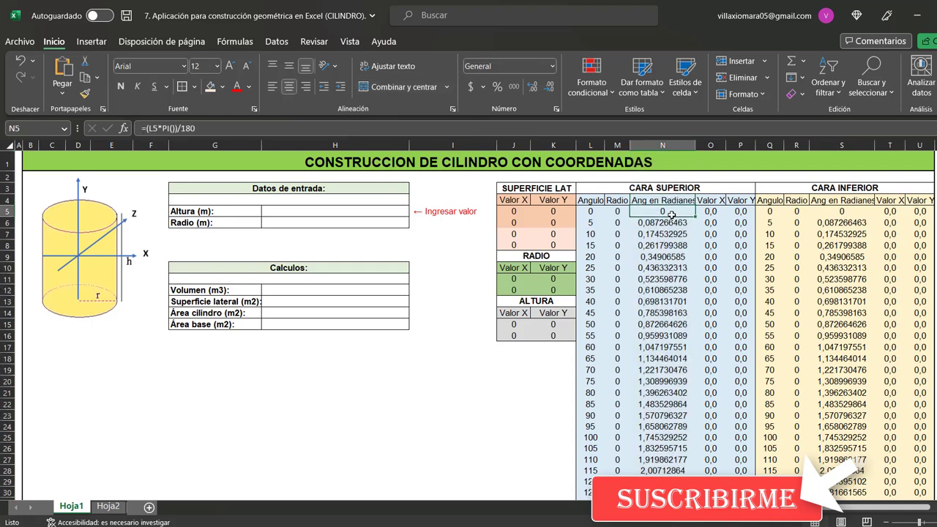
{"action": "left_click", "coordinate": [667, 224]}
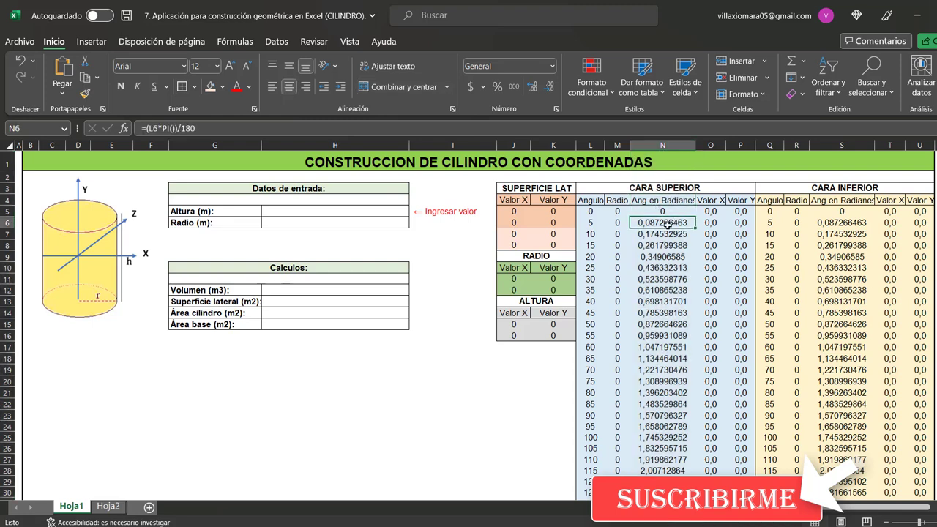
Check the formula in cell N5 and fill it down the upper face table's angle-in-radians column.
{"action": "double_click", "coordinate": [668, 211]}
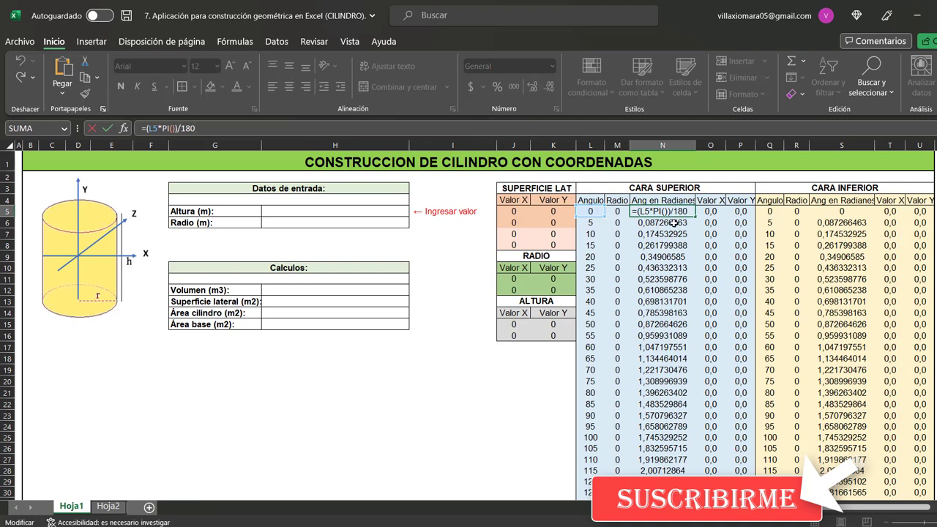
{"action": "key", "text": "Escape"}
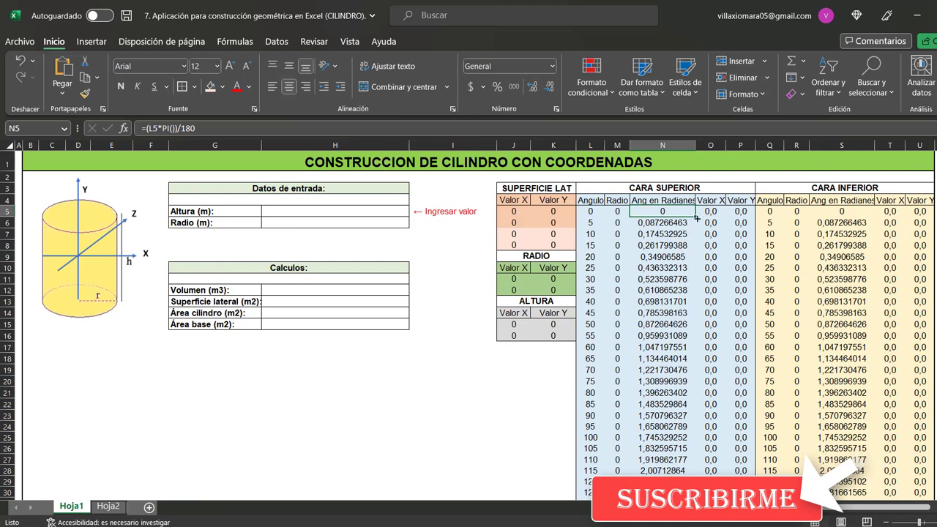
{"action": "double_click", "coordinate": [695, 217]}
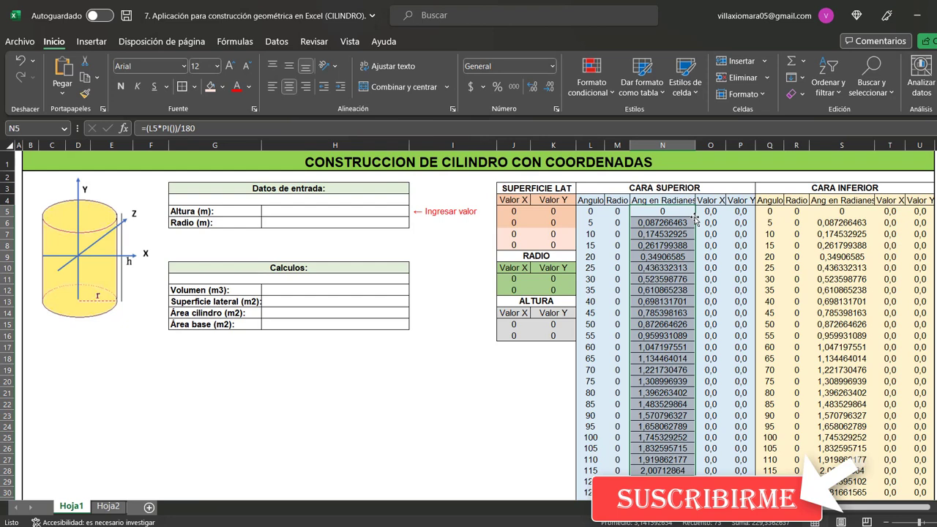
{"action": "left_click", "coordinate": [695, 217]}
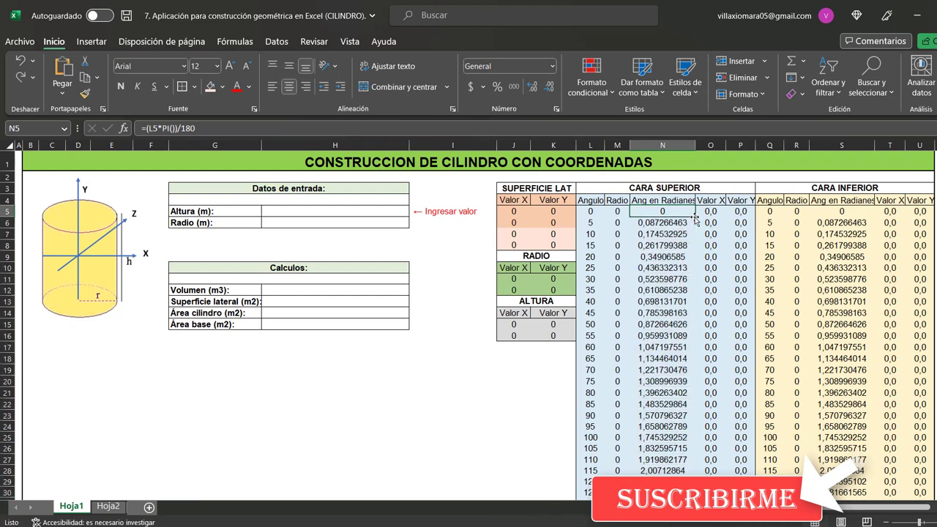
Inspect the cosine formulas of the upper face table's Valor X column, tracing the cells O5 references and checking O7 and O8.
{"action": "left_click", "coordinate": [709, 201]}
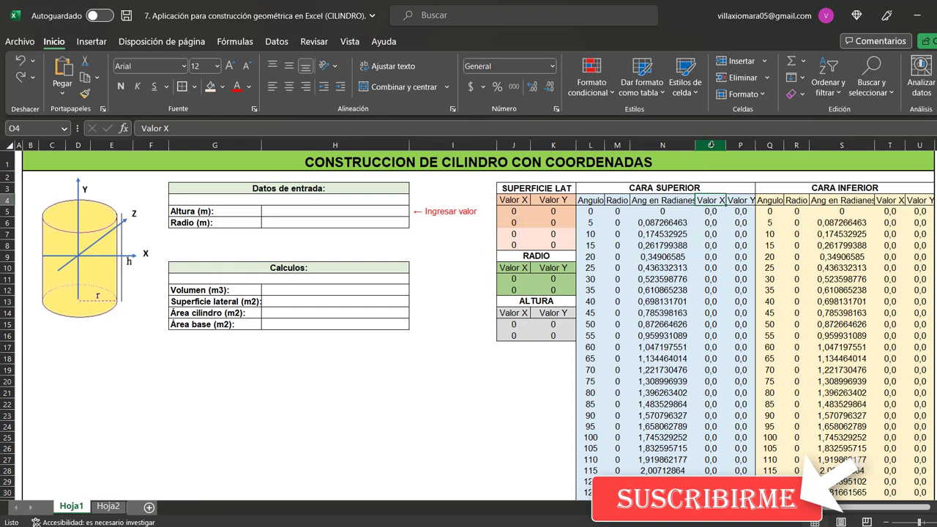
{"action": "left_click", "coordinate": [710, 144]}
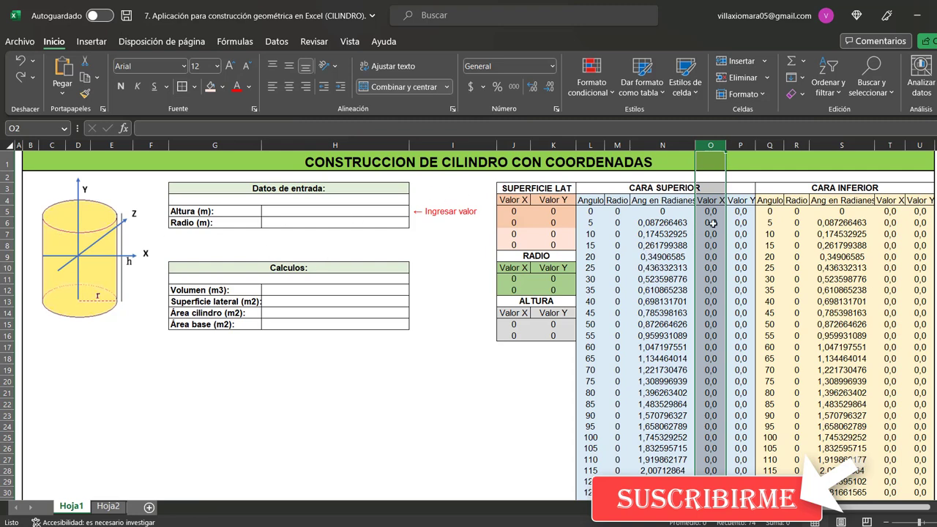
{"action": "left_click", "coordinate": [711, 212]}
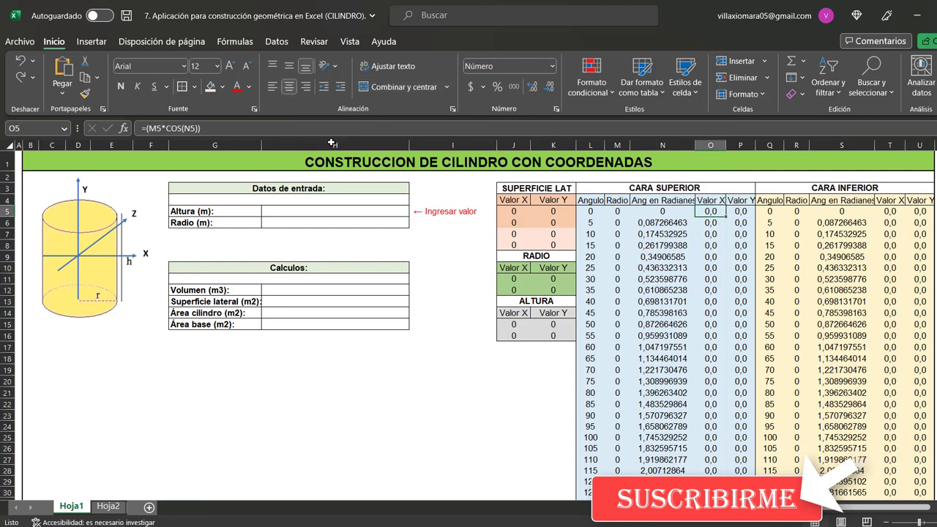
{"action": "key", "text": "F2"}
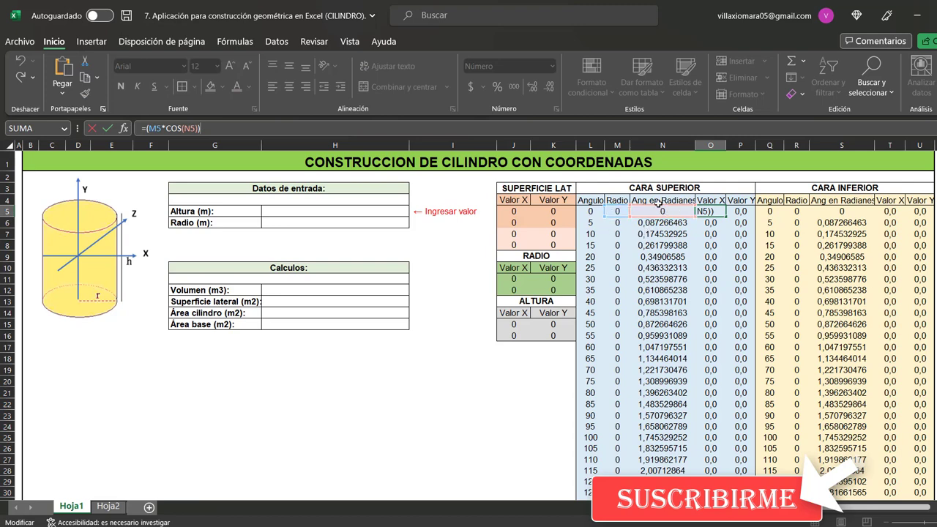
{"action": "left_click", "coordinate": [710, 223]}
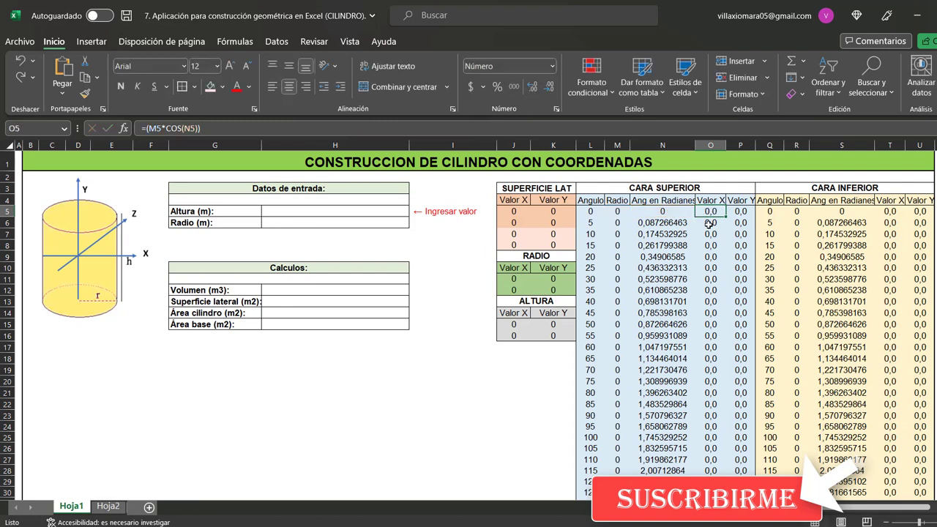
{"action": "left_click", "coordinate": [712, 234]}
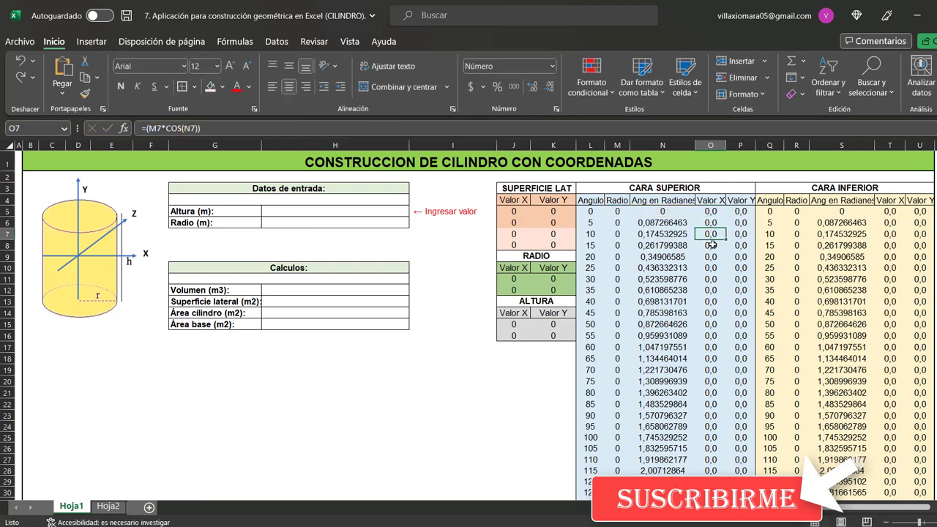
{"action": "left_click", "coordinate": [713, 246]}
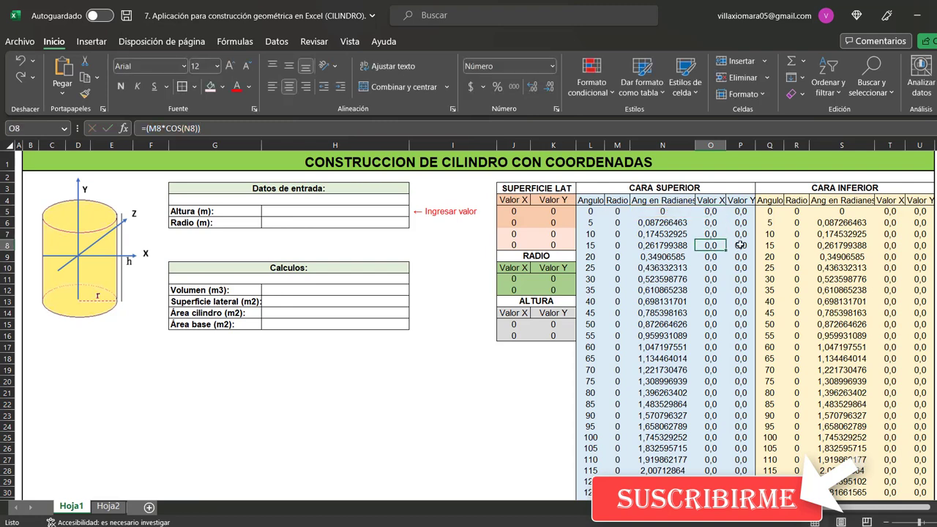
Review the Valor X and Valor Y headings of the upper face table and the extent of column P.
{"action": "left_click", "coordinate": [721, 200]}
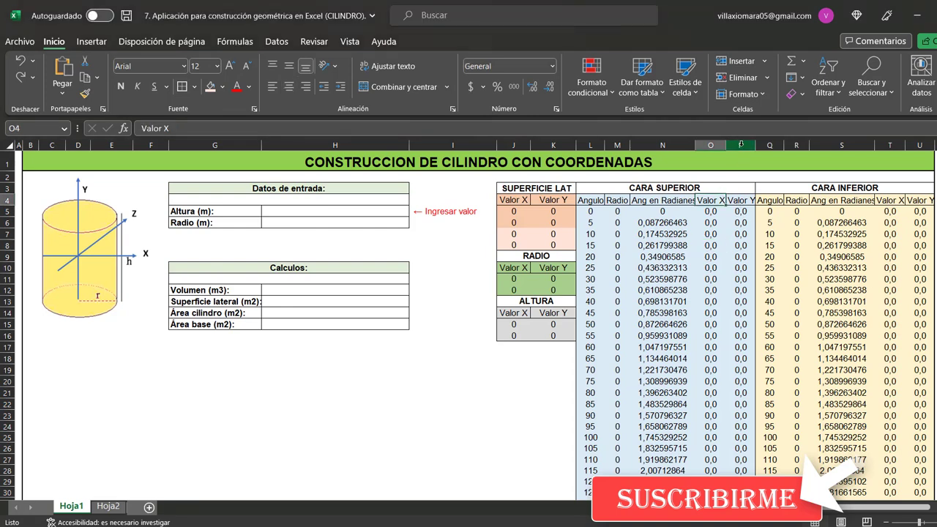
{"action": "left_click", "coordinate": [740, 145]}
{"action": "left_click", "coordinate": [741, 200]}
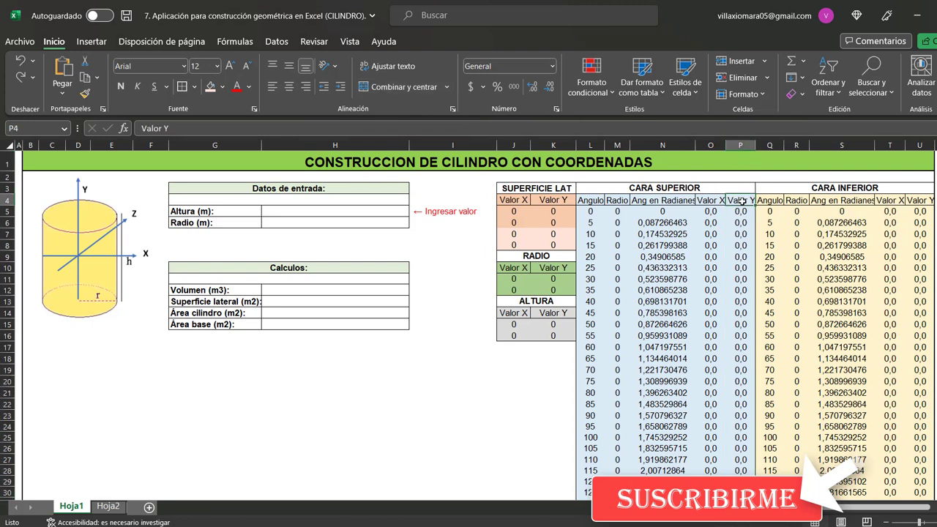
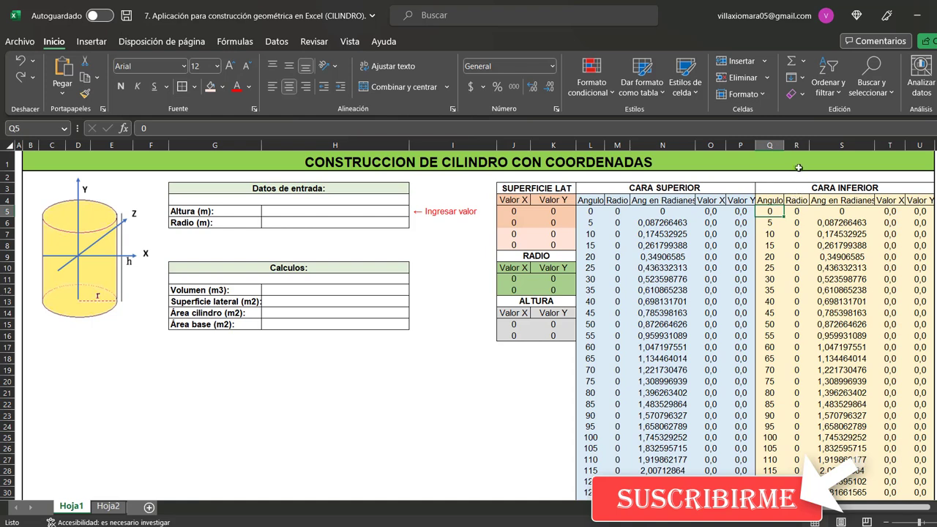
Inspect the lower face table's radius formula in R5 and angle-in-radians formula in S5, tracing the cells they reference.
{"action": "left_click", "coordinate": [797, 145]}
{"action": "left_click", "coordinate": [801, 216]}
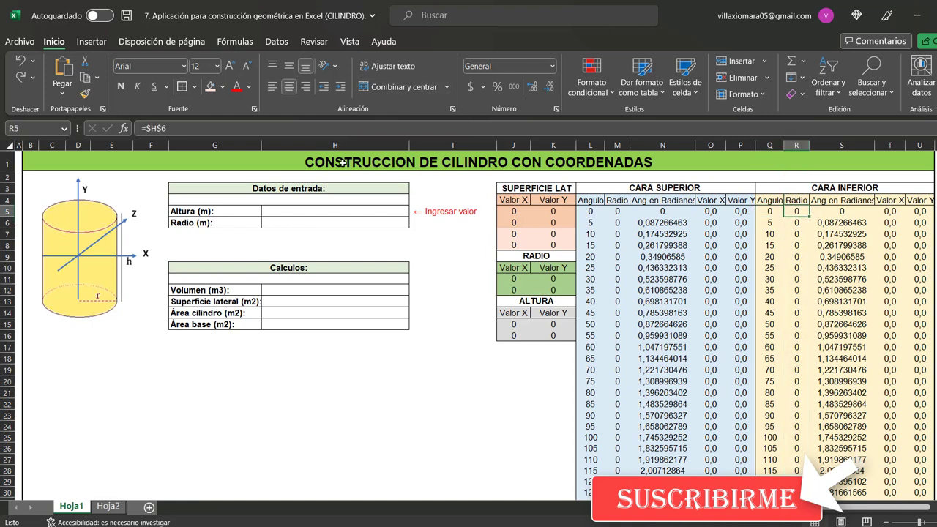
{"action": "key", "text": "F2"}
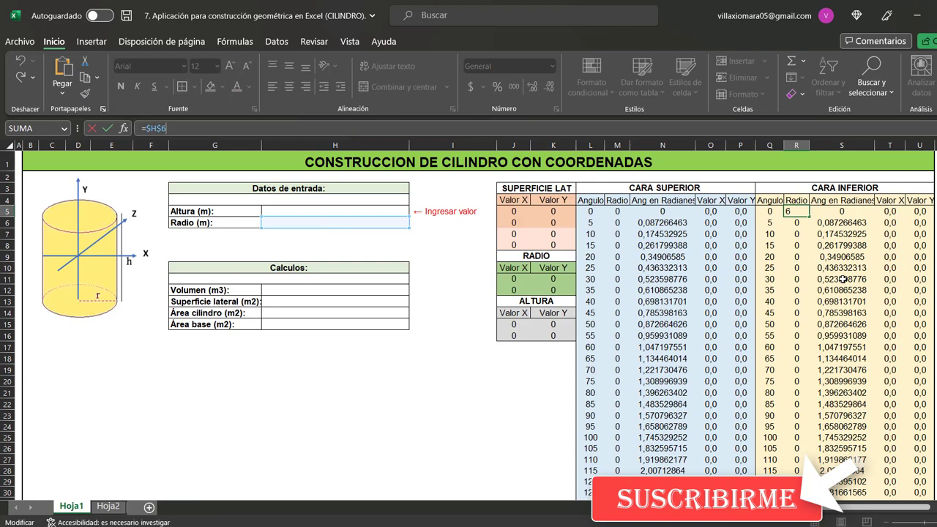
{"action": "key", "text": "Escape"}
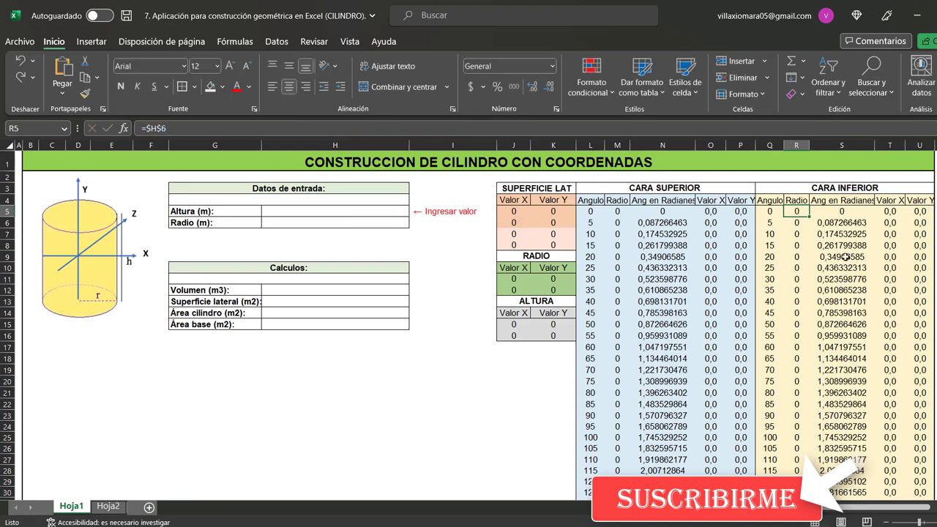
{"action": "left_click", "coordinate": [844, 212]}
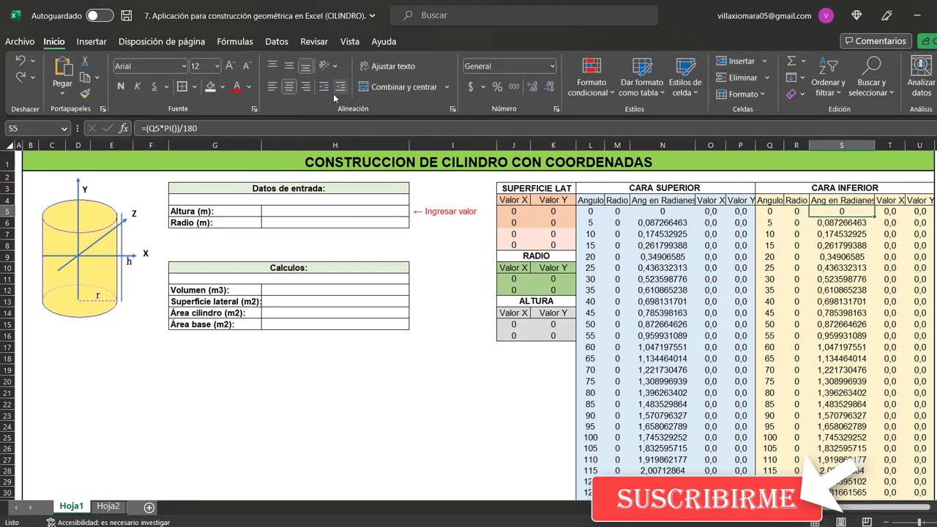
{"action": "left_click", "coordinate": [346, 124]}
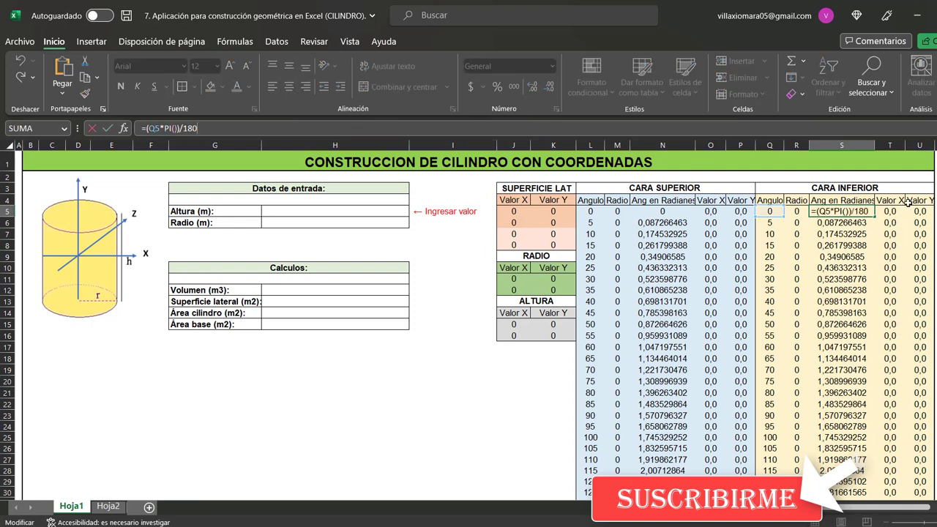
{"action": "key", "text": "Escape"}
Inspect the lower face table's Valor X formula in cell T5, tracing the radius and angle cells it references.
{"action": "left_click", "coordinate": [891, 145]}
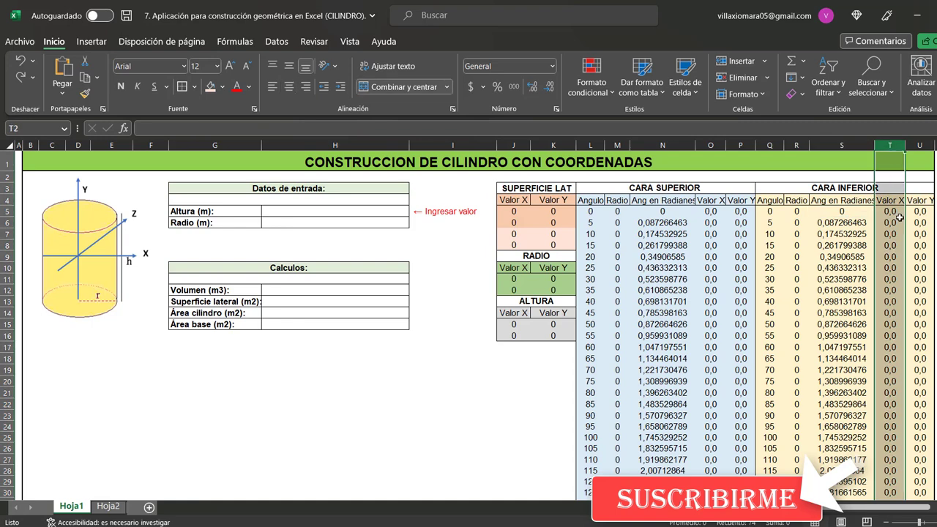
{"action": "left_click", "coordinate": [896, 212]}
{"action": "left_click", "coordinate": [380, 130]}
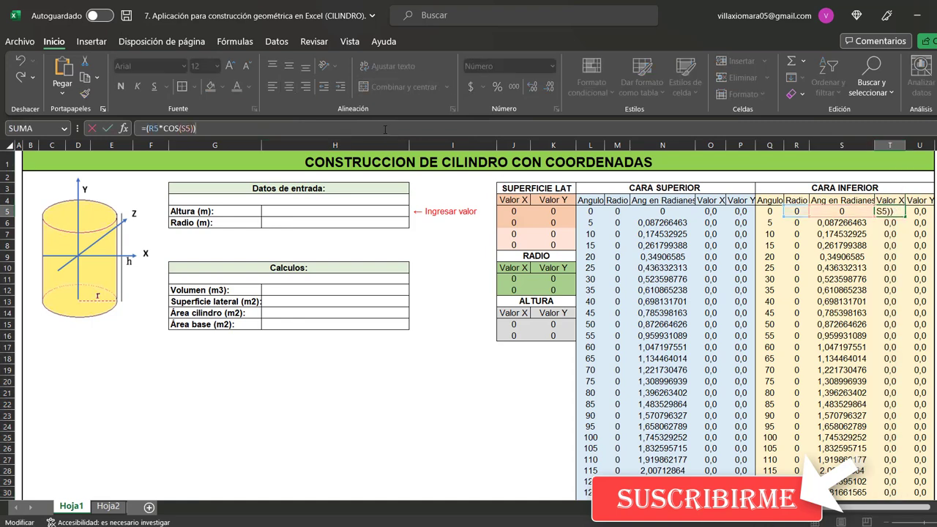
{"action": "key", "text": "Escape"}
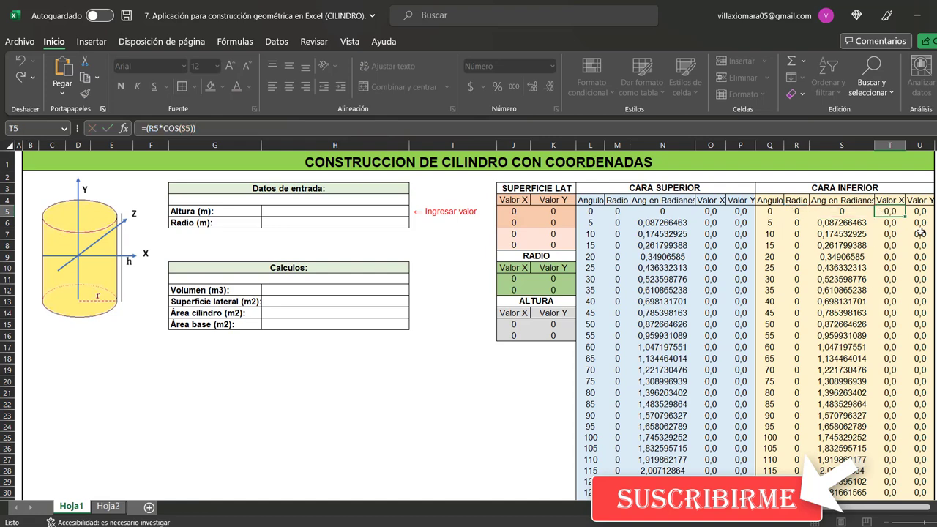
Inspect the lower face table's Valor Y formula in cell U5 and relate it to the base of the cylinder diagram.
{"action": "left_click", "coordinate": [921, 145]}
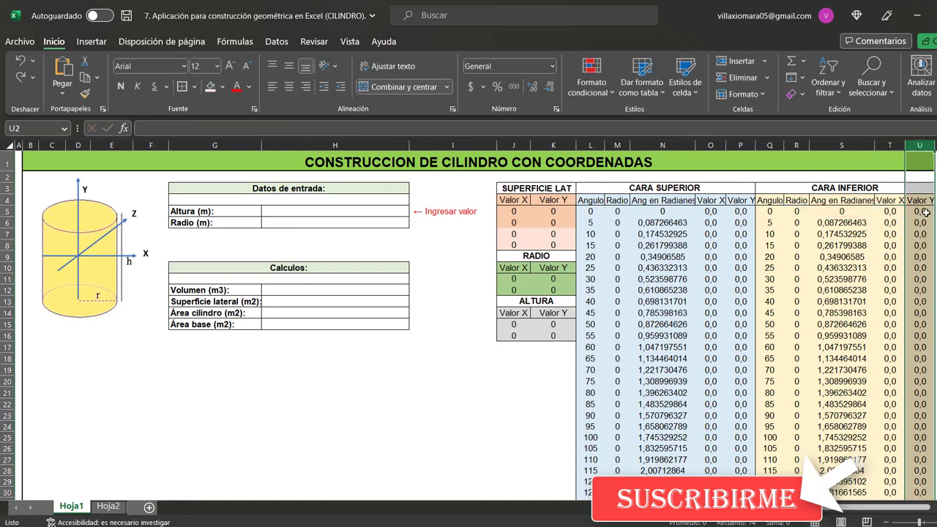
{"action": "left_click", "coordinate": [925, 211]}
{"action": "left_click", "coordinate": [300, 128]}
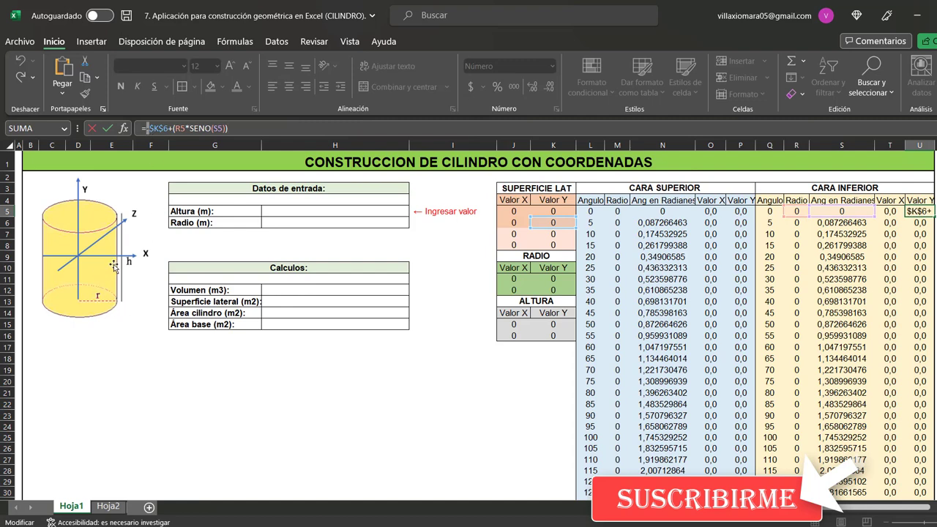
{"action": "left_click", "coordinate": [116, 291]}
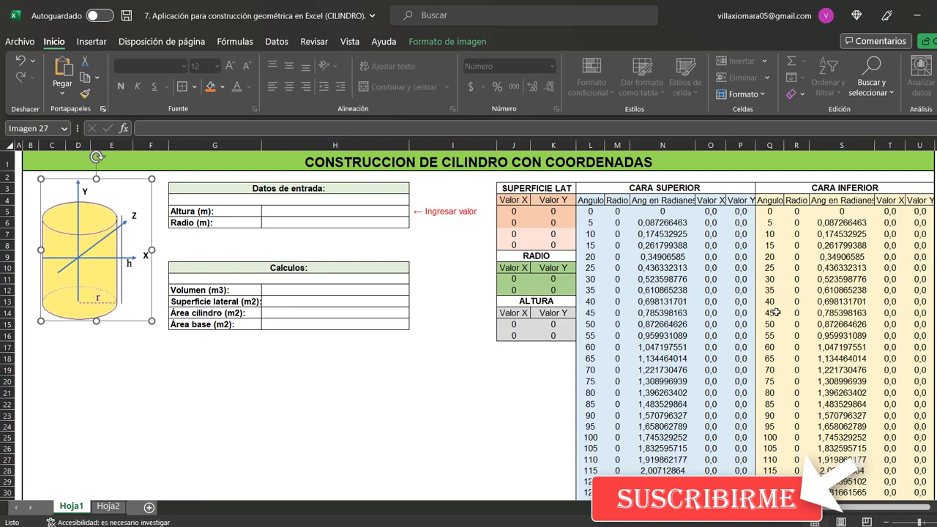
{"action": "key", "text": "Escape"}
Re-enter the minus sign before $K$6 in cell U5's formula and check the matching formulas in cells U6 to U8.
{"action": "left_click", "coordinate": [222, 129]}
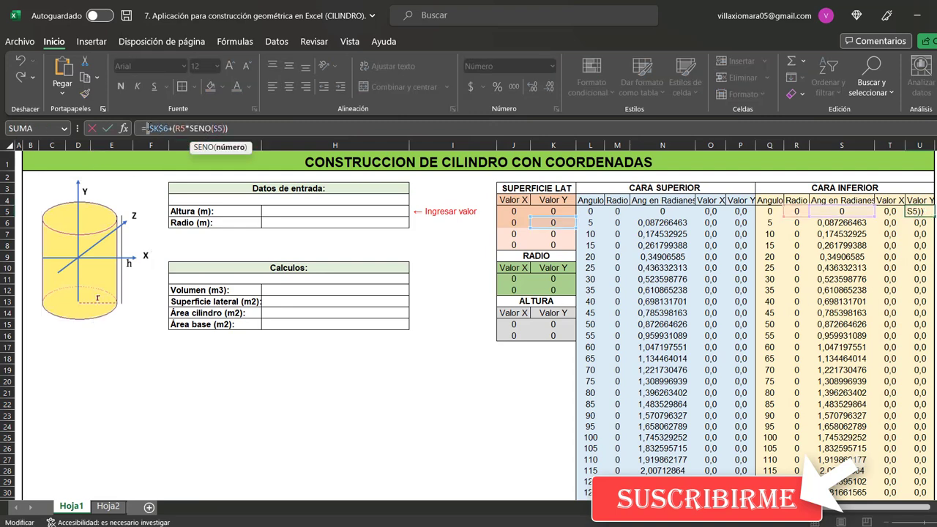
{"action": "left_click", "coordinate": [147, 128]}
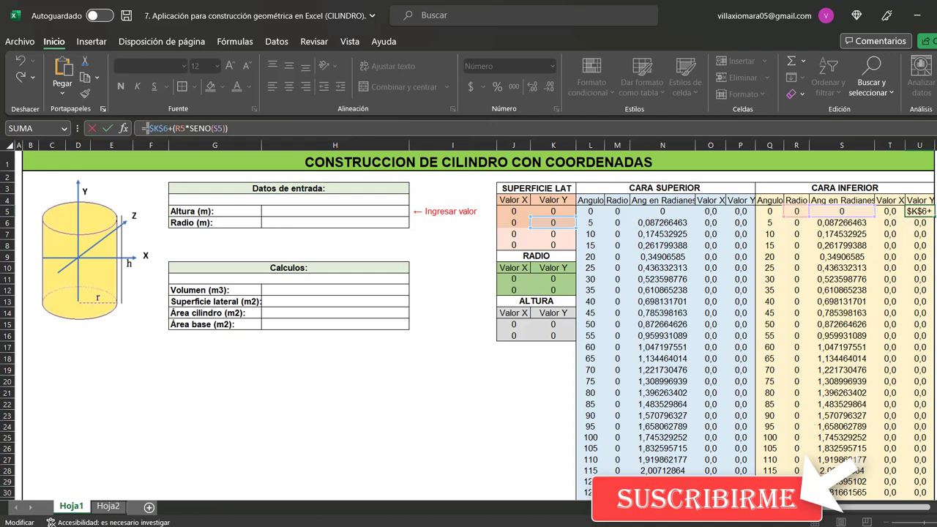
{"action": "type", "text": "-"}
{"action": "key", "text": "Return"}
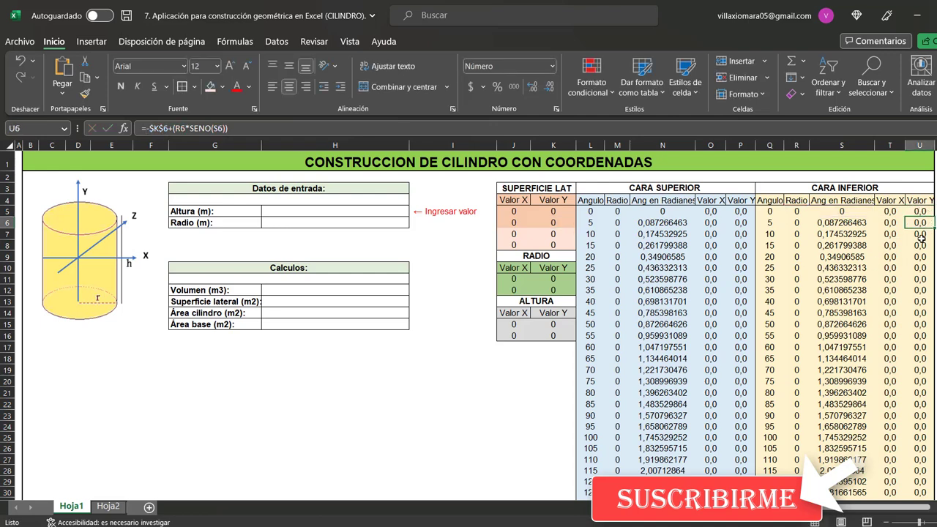
{"action": "left_click", "coordinate": [921, 234]}
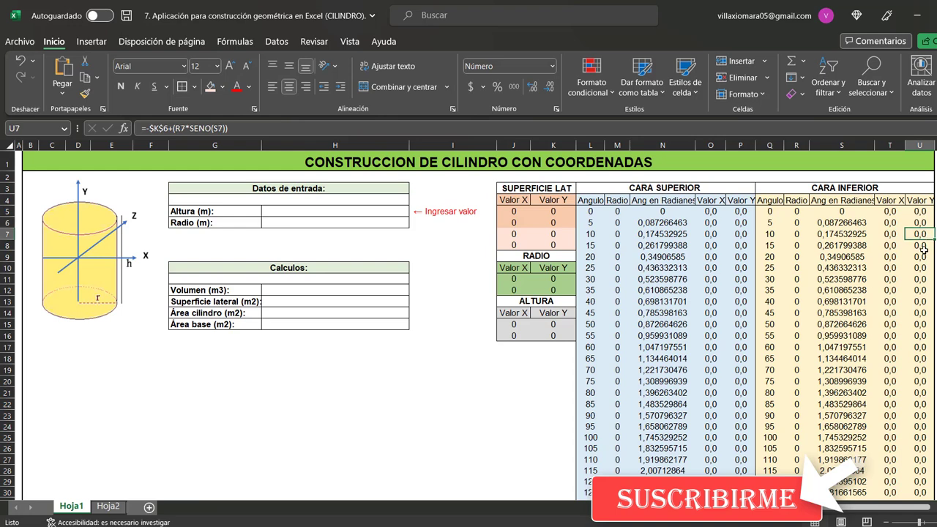
{"action": "left_click", "coordinate": [924, 248]}
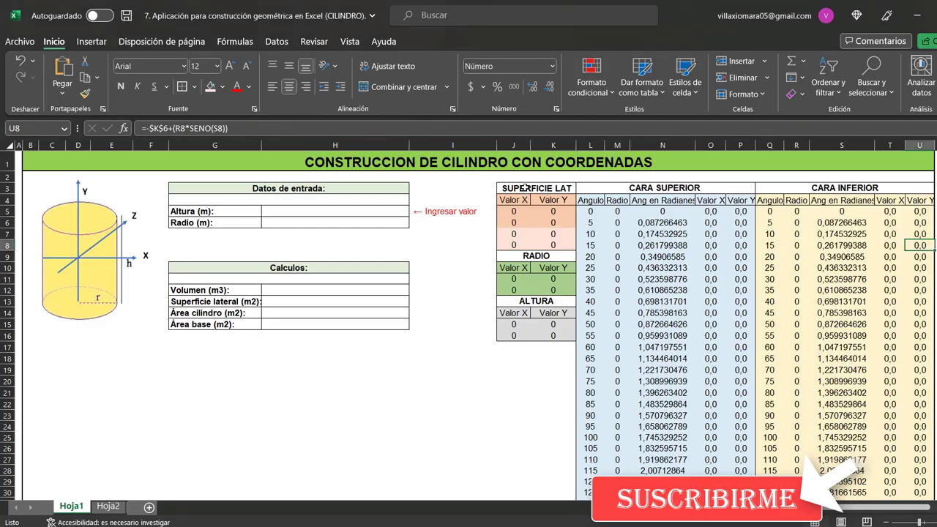
Inspect the lateral surface table's first point formulas in J5 and K5, tracing the radius and height cells they reference.
{"action": "left_click", "coordinate": [525, 190]}
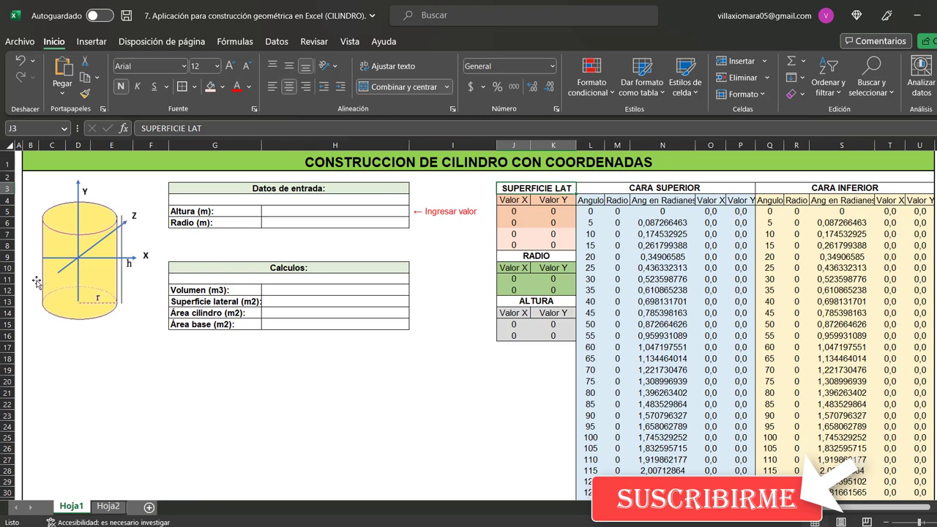
{"action": "left_click", "coordinate": [519, 210]}
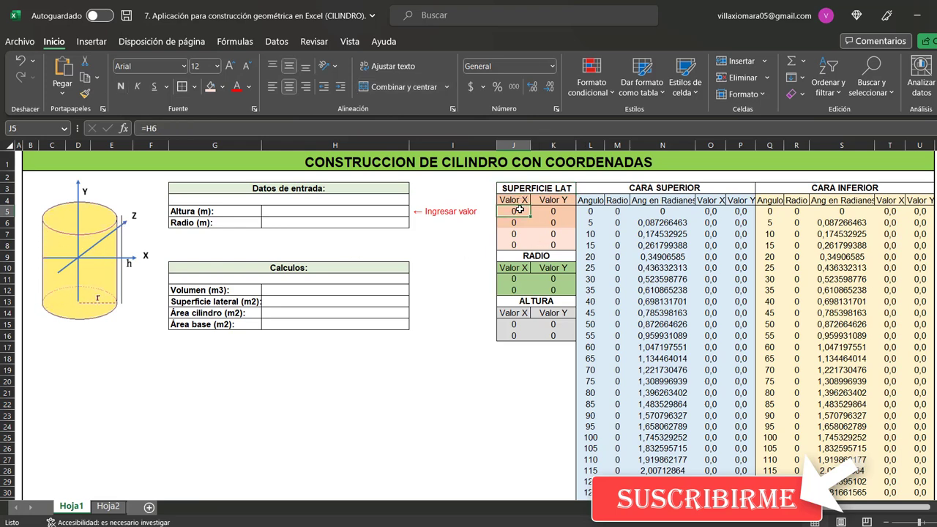
{"action": "left_click", "coordinate": [259, 129]}
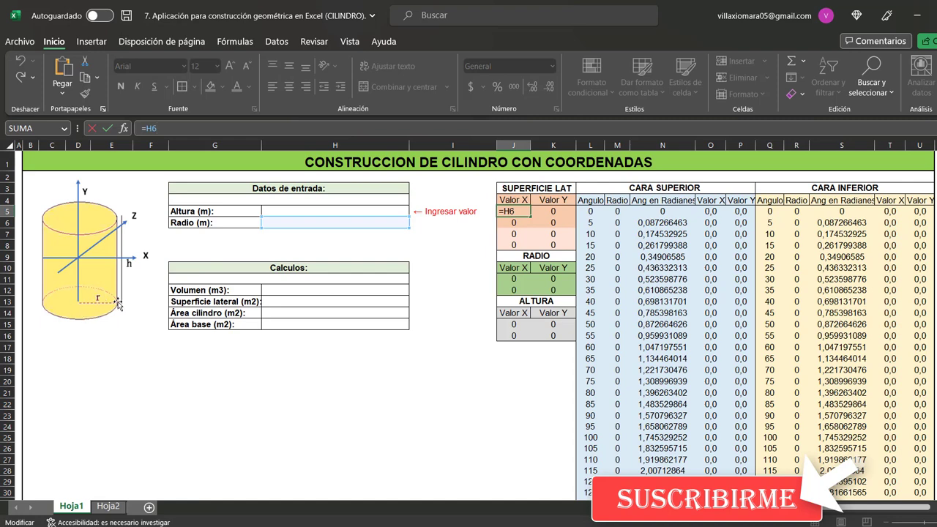
{"action": "key", "text": "Escape"}
{"action": "key", "text": "Right"}
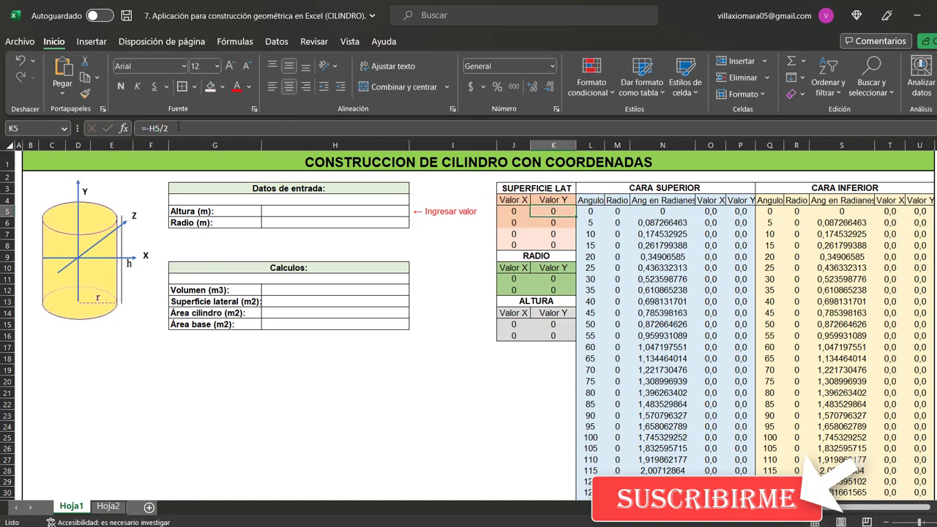
{"action": "left_click", "coordinate": [178, 127]}
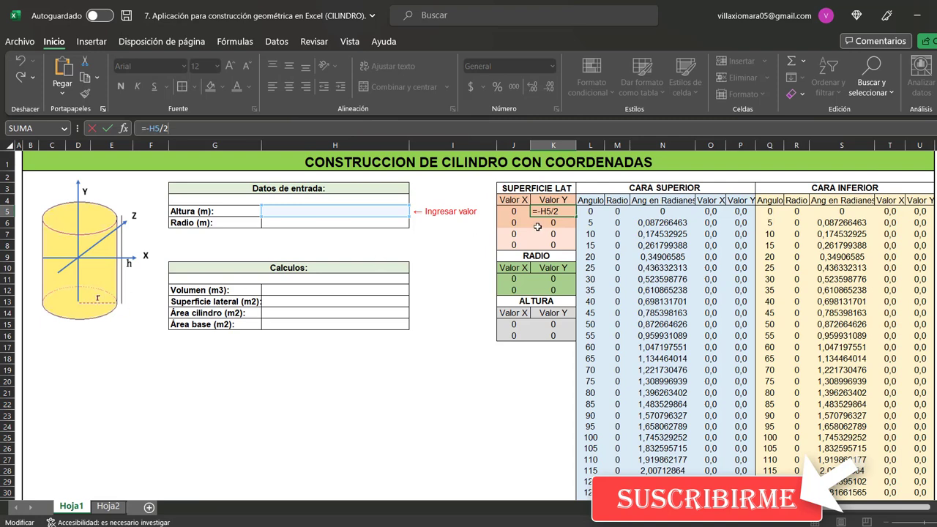
{"action": "key", "text": "ctrl+Return"}
Inspect the lateral surface table's second point formulas in J6 and K6 and relate them to the cylinder diagram.
{"action": "left_click", "coordinate": [516, 221]}
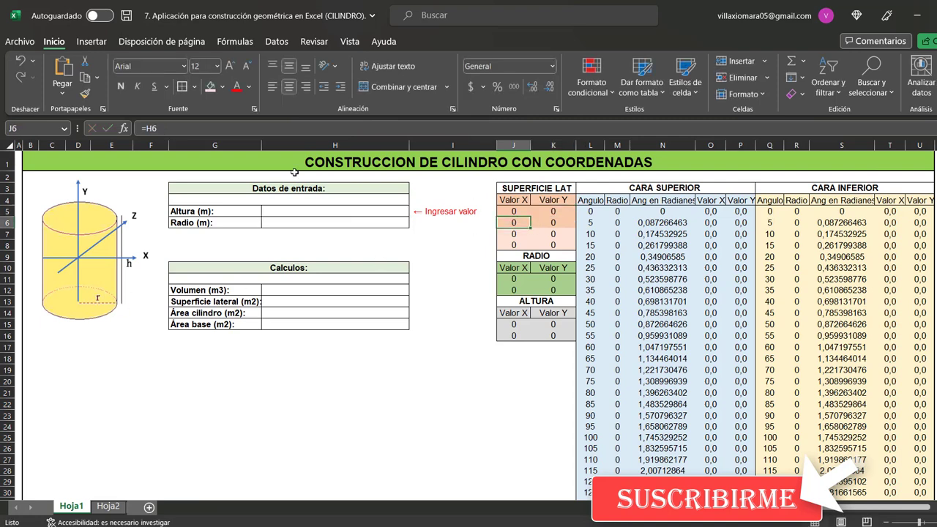
{"action": "left_click", "coordinate": [233, 129]}
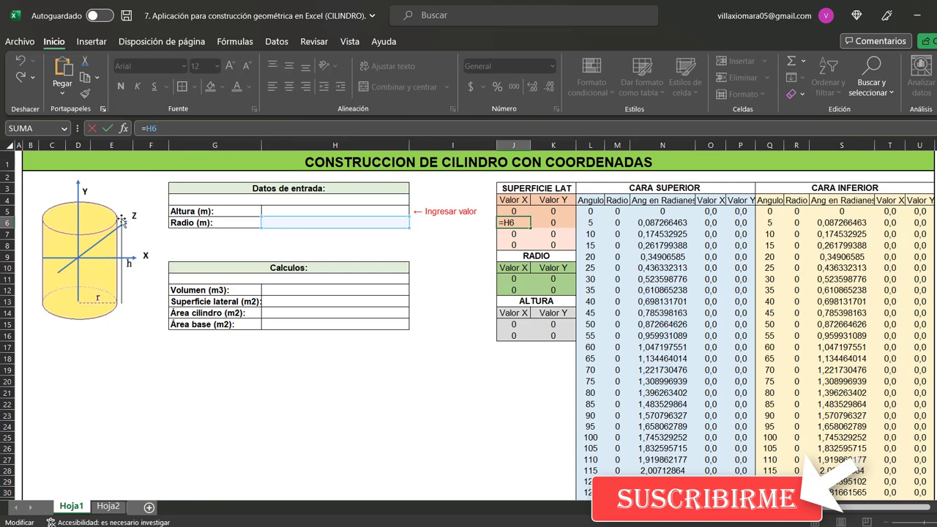
{"action": "left_click", "coordinate": [534, 221]}
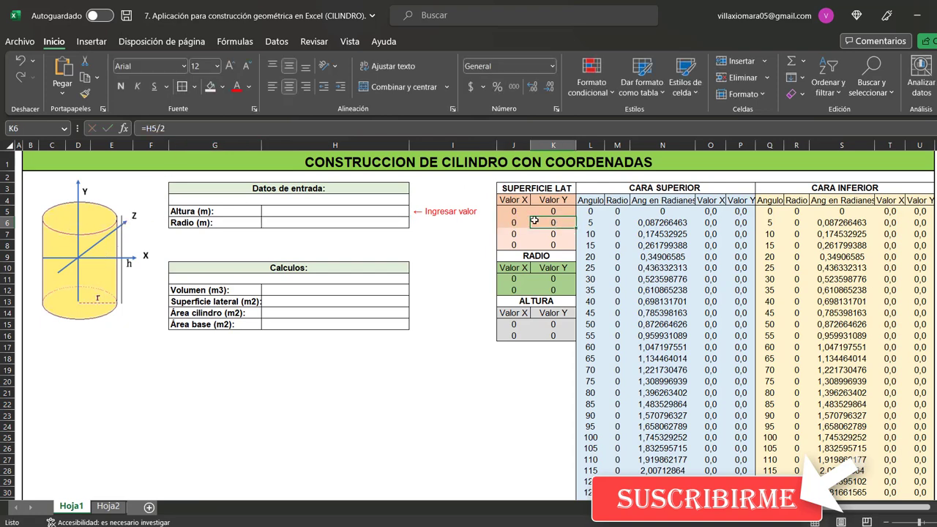
{"action": "left_click", "coordinate": [232, 130]}
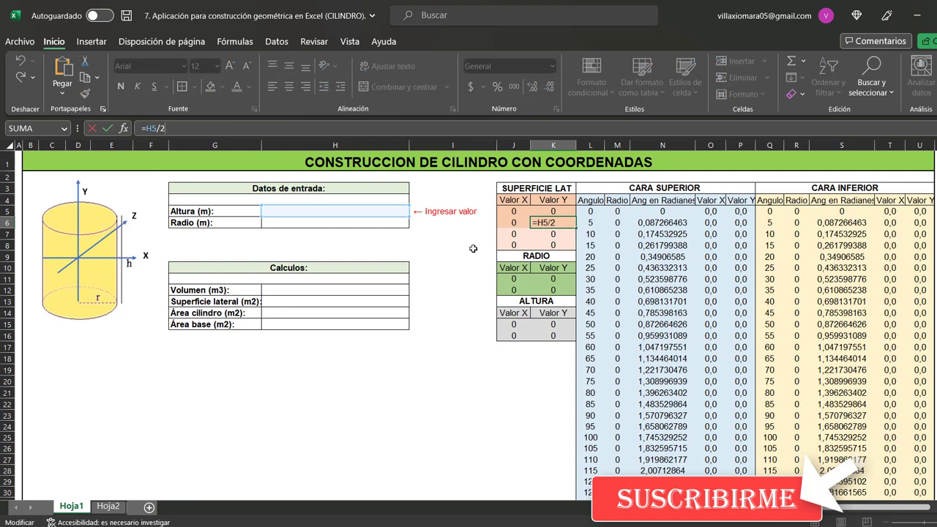
{"action": "key", "text": "Escape"}
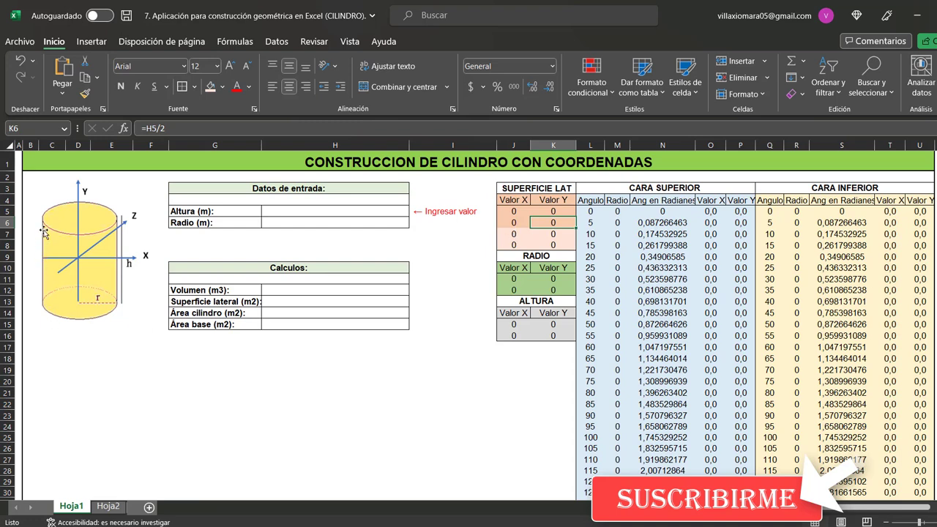
Inspect the lateral surface table's third point formulas in J7 and K7, tracing the input cells they reference.
{"action": "left_click", "coordinate": [524, 233]}
{"action": "left_click", "coordinate": [220, 126]}
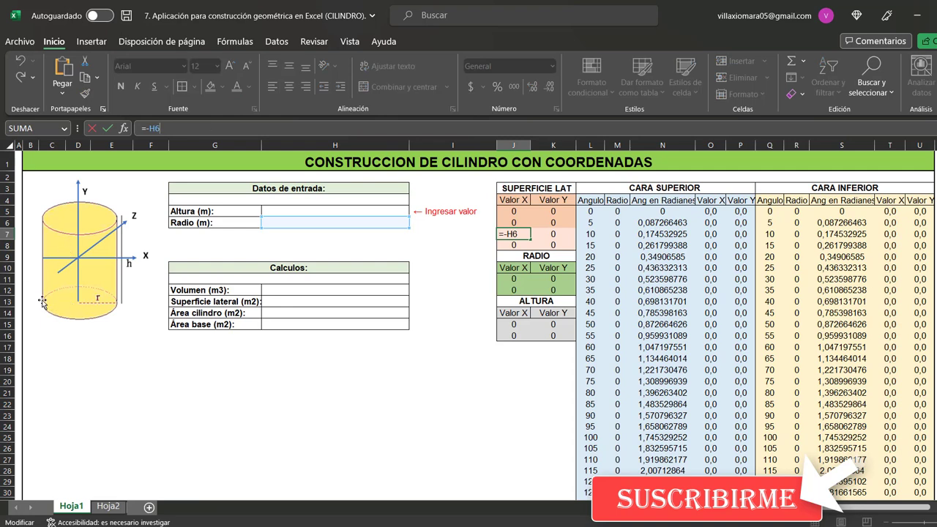
{"action": "key", "text": "Tab"}
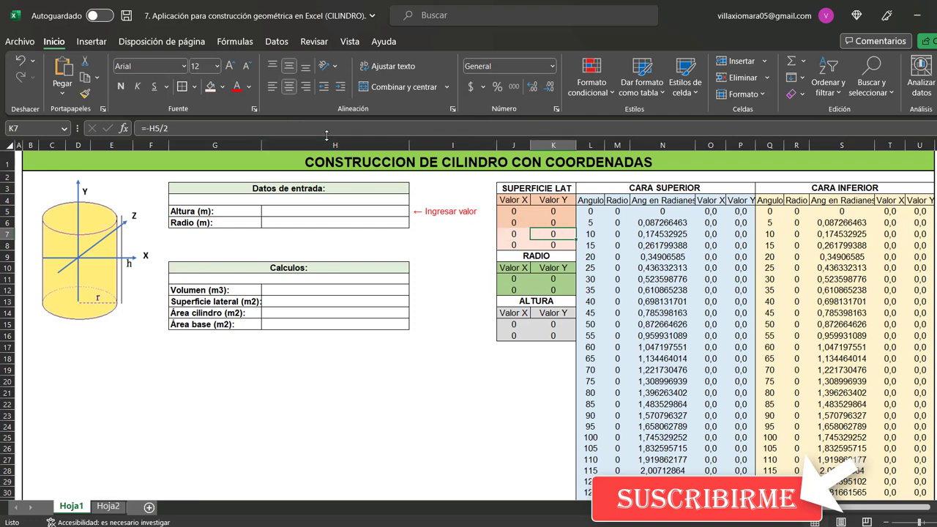
{"action": "left_click", "coordinate": [327, 129]}
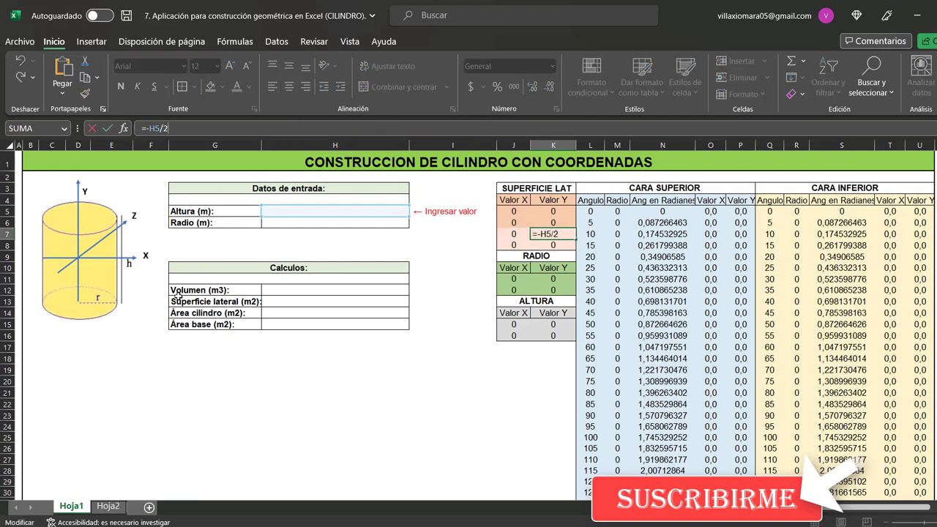
Inspect the lateral surface table's fourth point formulas in J8 and K8, tracing the input cells they reference.
{"action": "left_click", "coordinate": [501, 247]}
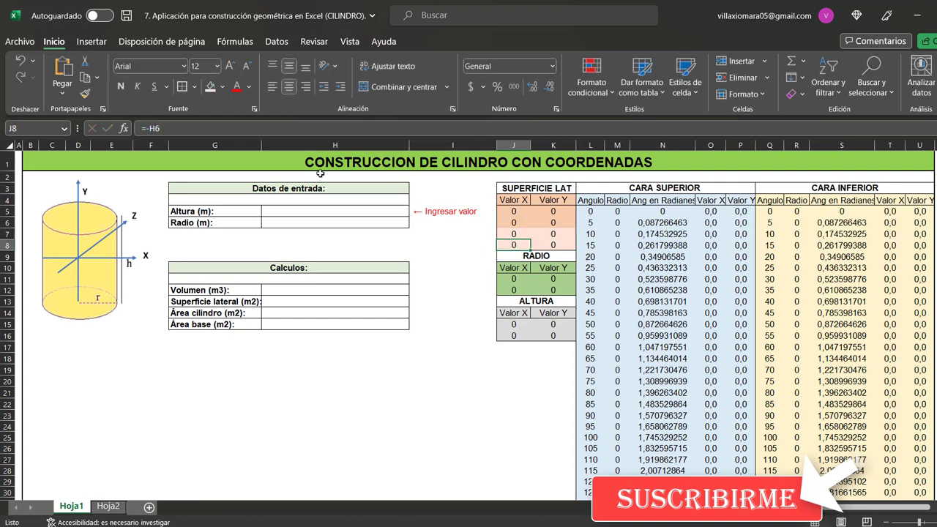
{"action": "left_click", "coordinate": [246, 131]}
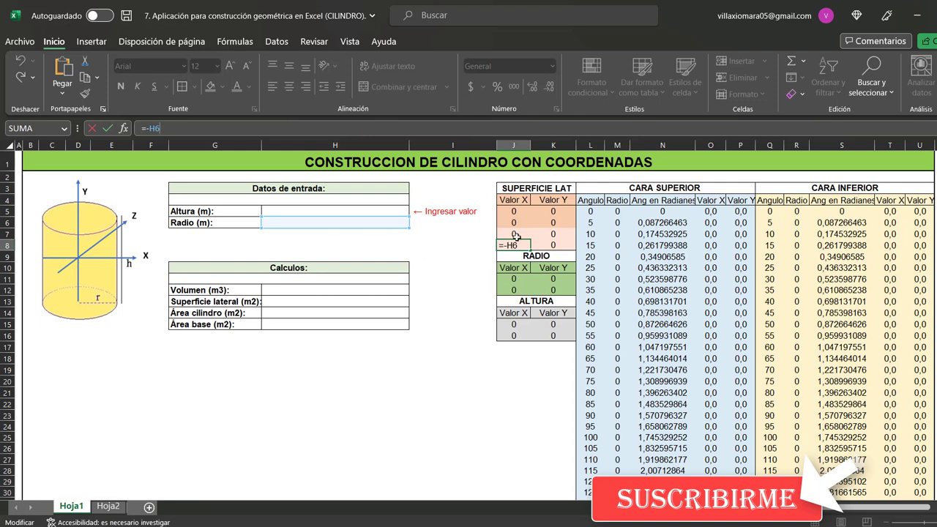
{"action": "key", "text": "Escape"}
{"action": "left_click", "coordinate": [543, 245]}
{"action": "left_click", "coordinate": [247, 132]}
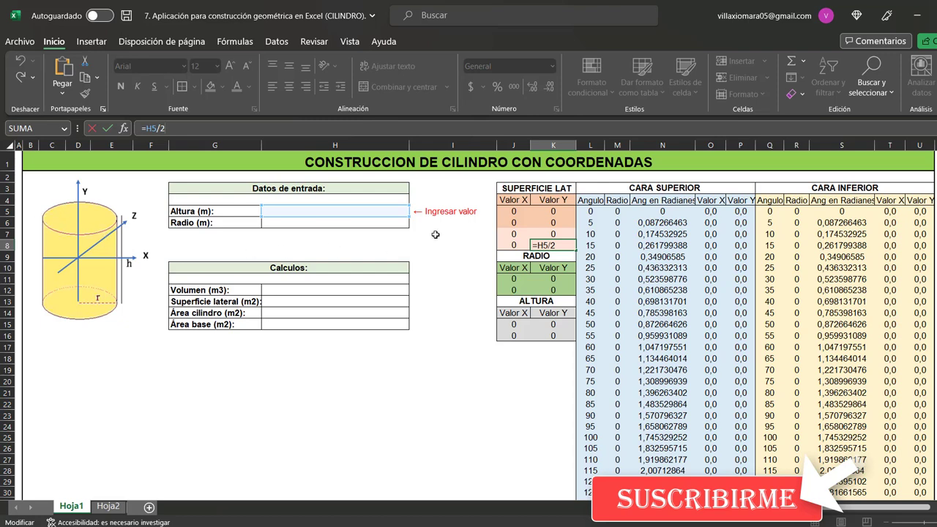
{"action": "key", "text": "Escape"}
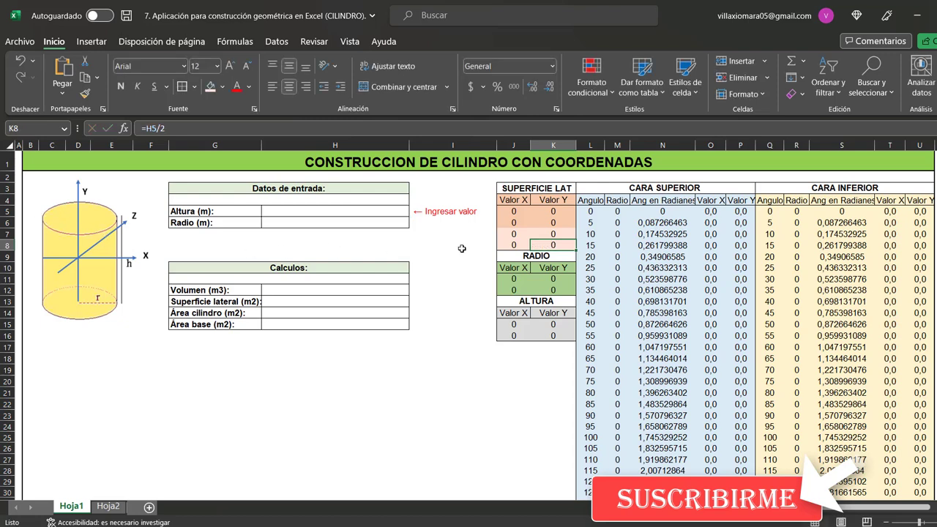
Inspect the RADIO table's first point formulas in J11 and K11, tracing the Valor Y reference back to the formula in K7.
{"action": "left_click", "coordinate": [525, 257]}
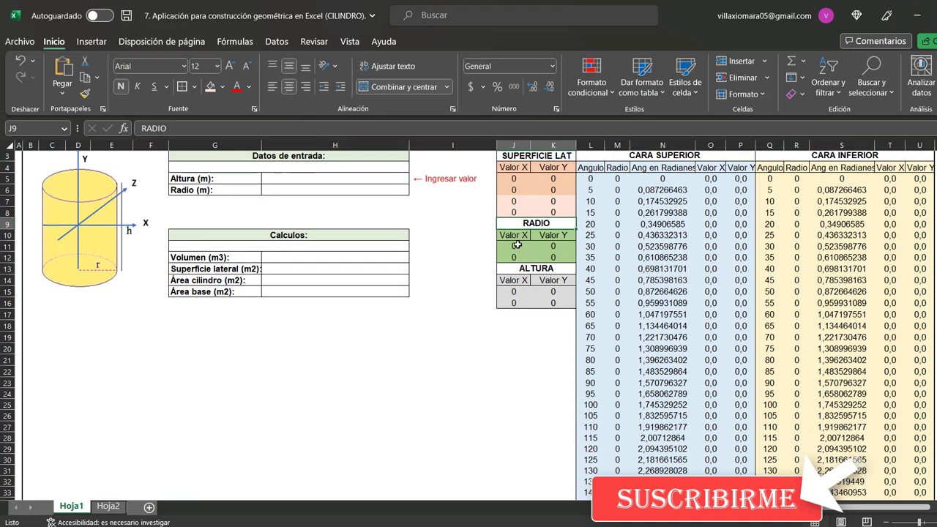
{"action": "left_click", "coordinate": [516, 279]}
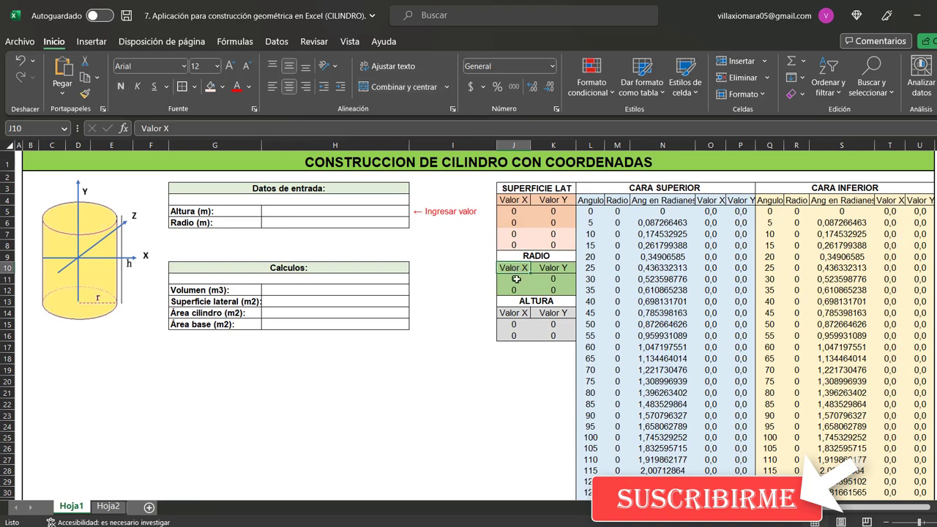
{"action": "left_click", "coordinate": [192, 129]}
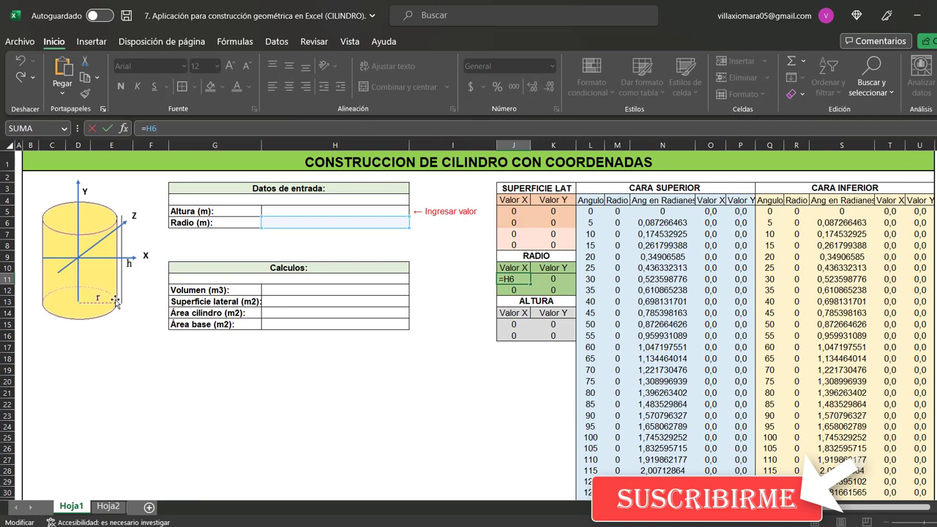
{"action": "left_click", "coordinate": [558, 280]}
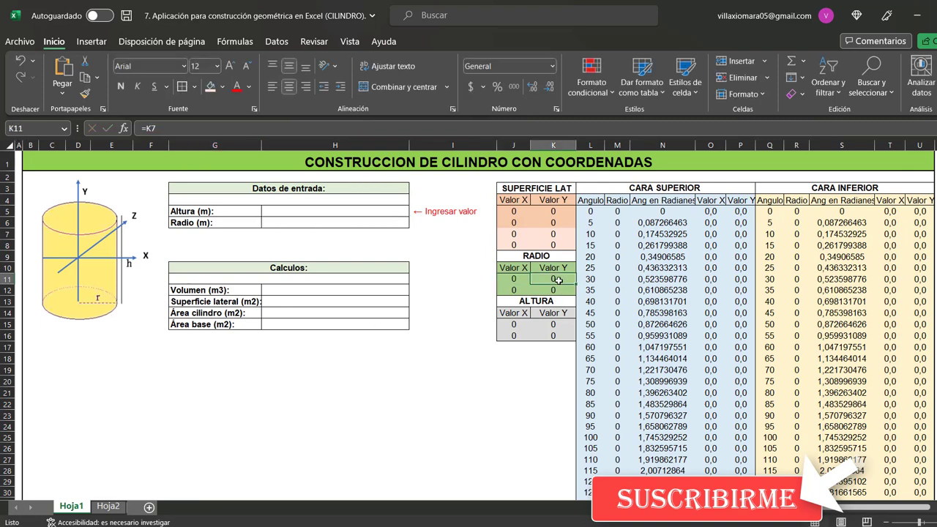
{"action": "type", "text": "=K7"}
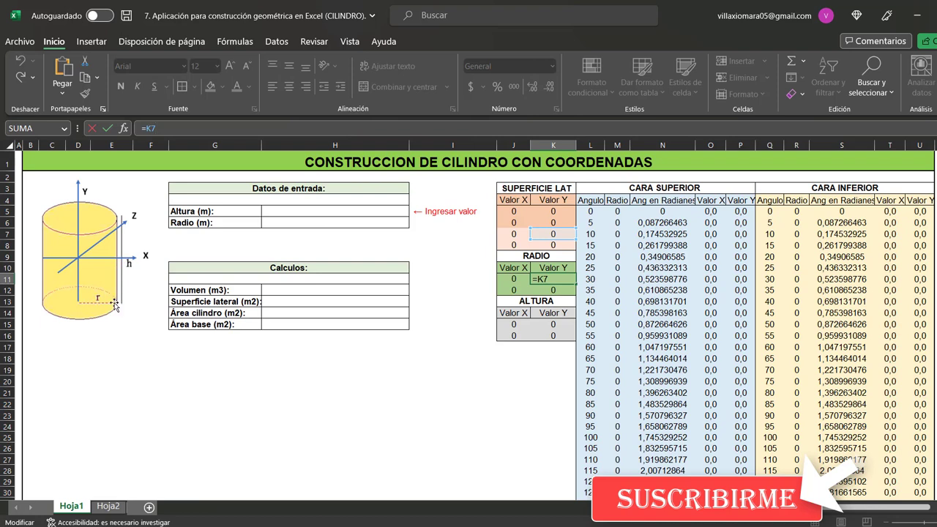
{"action": "key", "text": "Return"}
{"action": "left_click", "coordinate": [560, 236]}
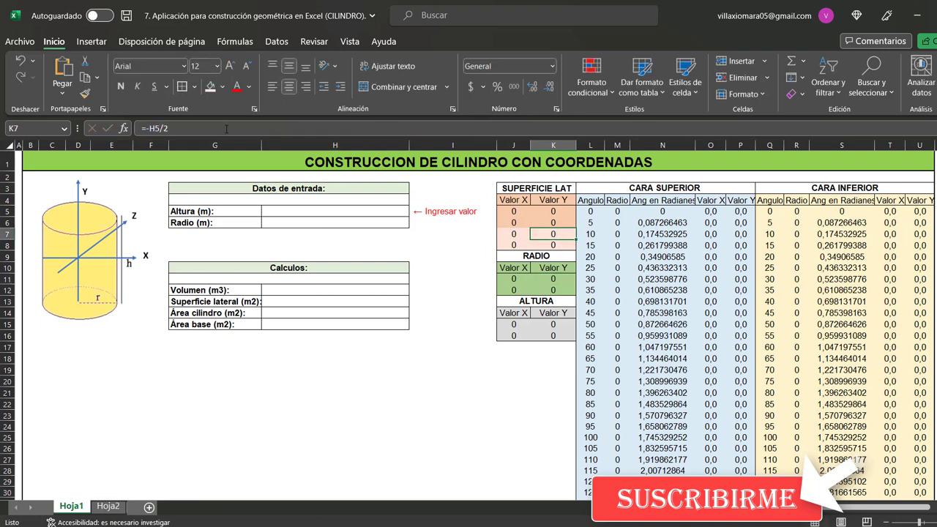
{"action": "left_click", "coordinate": [227, 129]}
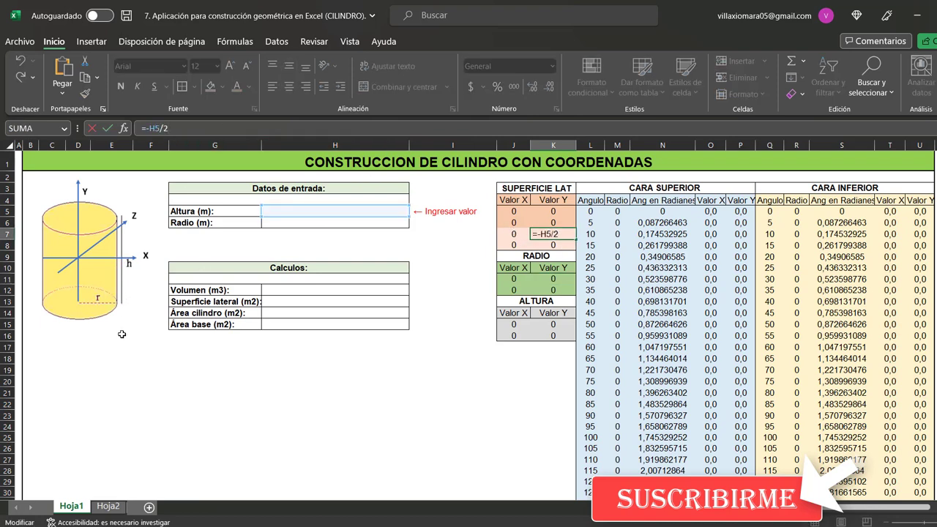
{"action": "key", "text": "Escape"}
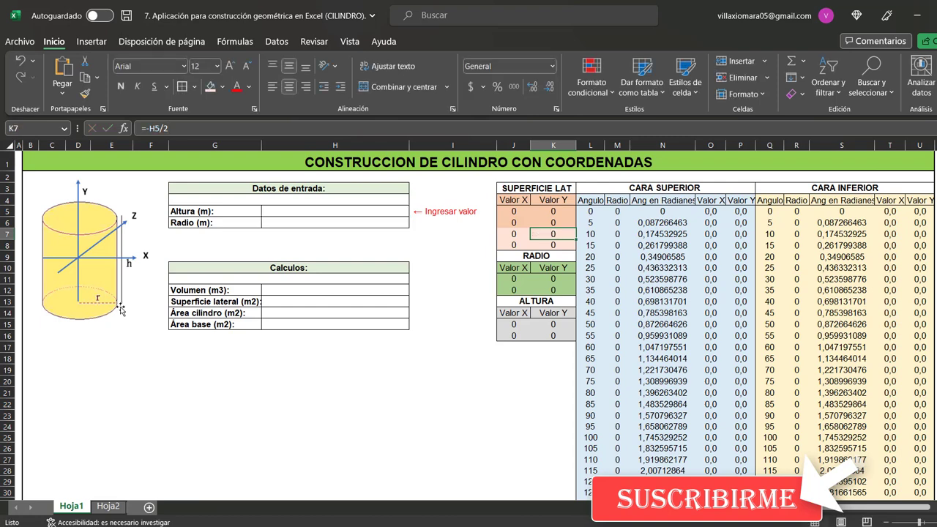
Inspect the RADIO table's second point in J12 and K12, tracing the cell that the Valor Y formula references.
{"action": "left_click", "coordinate": [514, 291]}
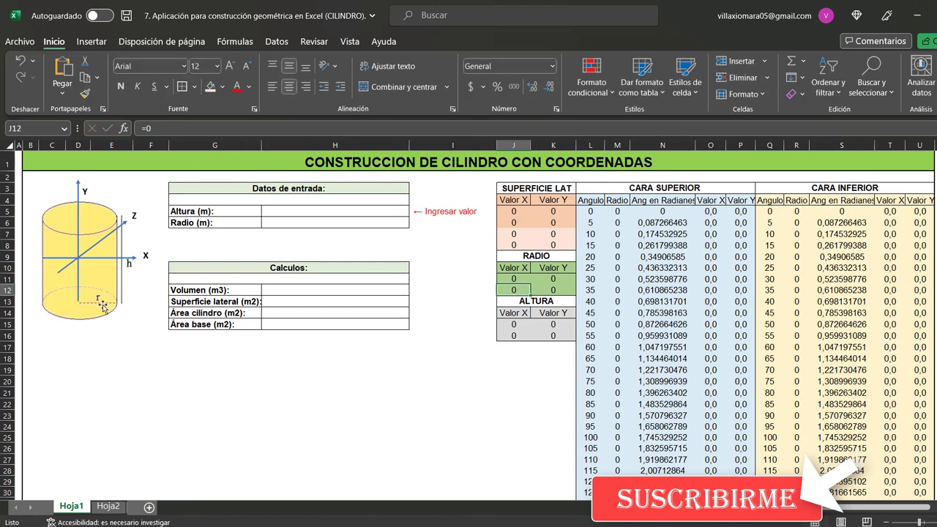
{"action": "left_click", "coordinate": [561, 290]}
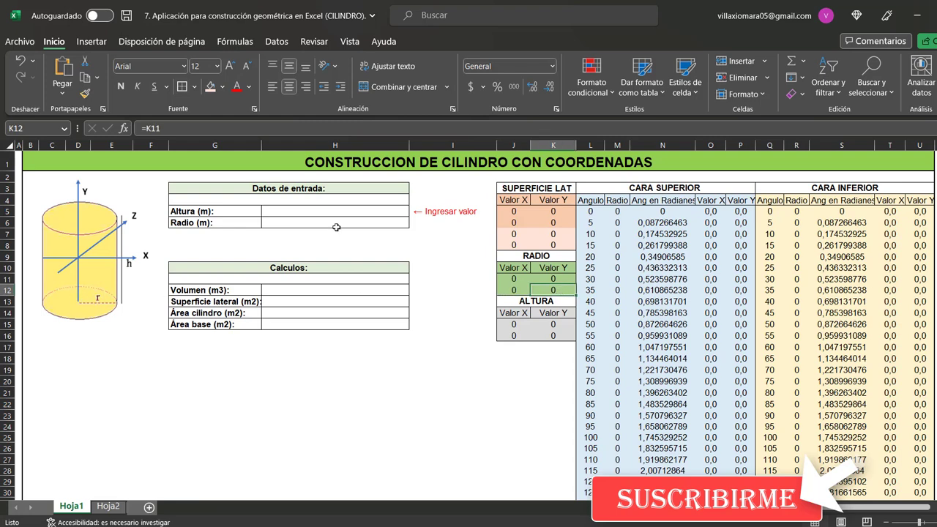
{"action": "type", "text": "="}
{"action": "key", "text": "Up"}
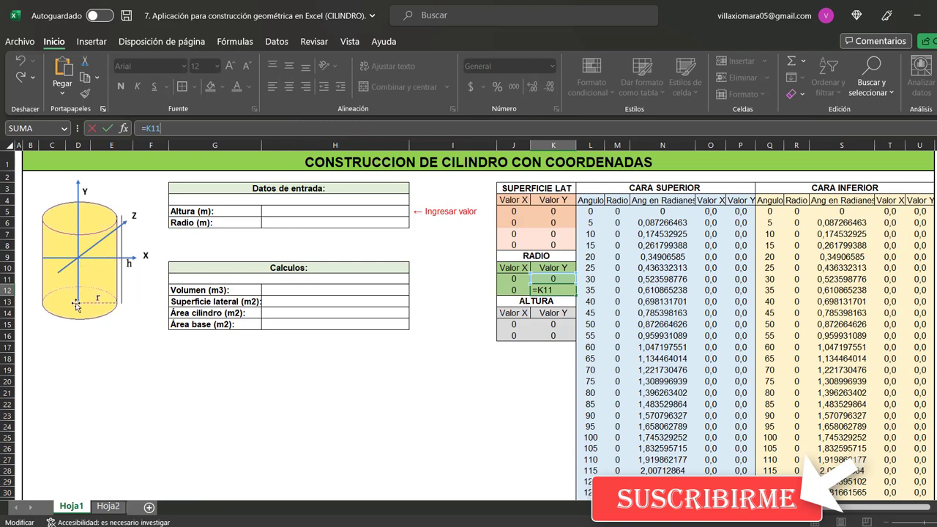
{"action": "key", "text": "ctrl+Return"}
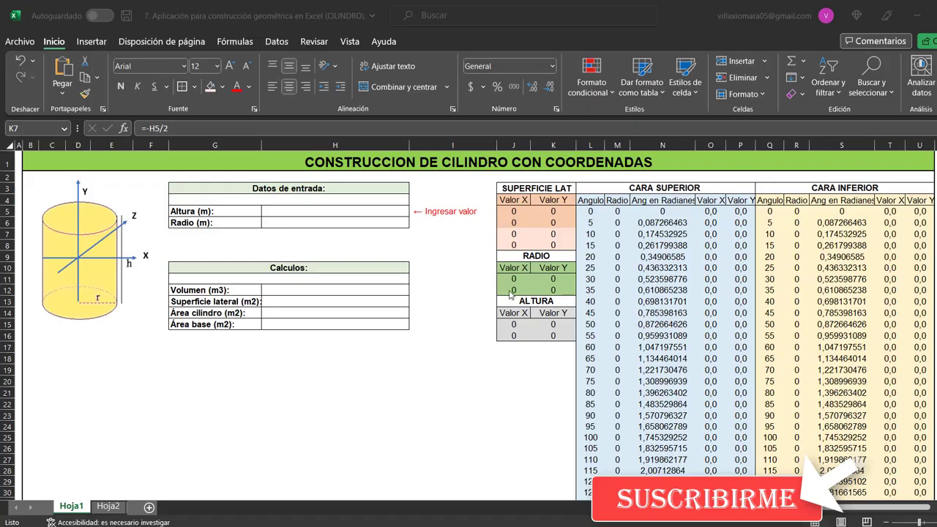
Inspect the ALTURA table's formulas in J15, K15 and J16, tracing the cell J16 references and relating them to the diagram's vertical axis.
{"action": "left_click", "coordinate": [535, 302]}
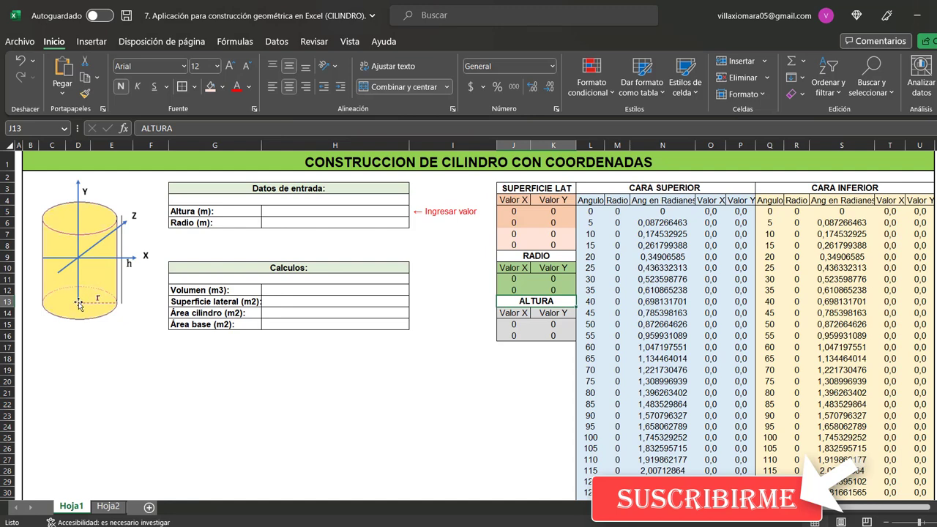
{"action": "left_click", "coordinate": [511, 327]}
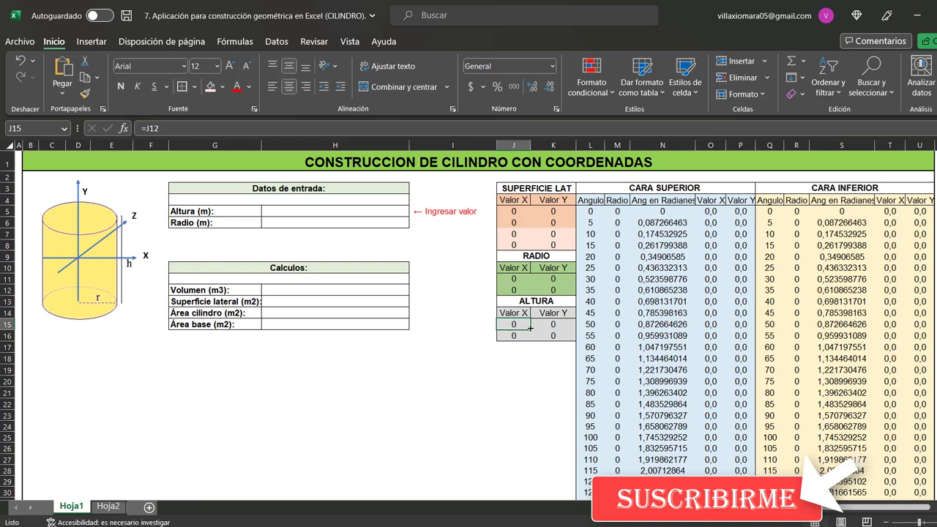
{"action": "left_click", "coordinate": [541, 324]}
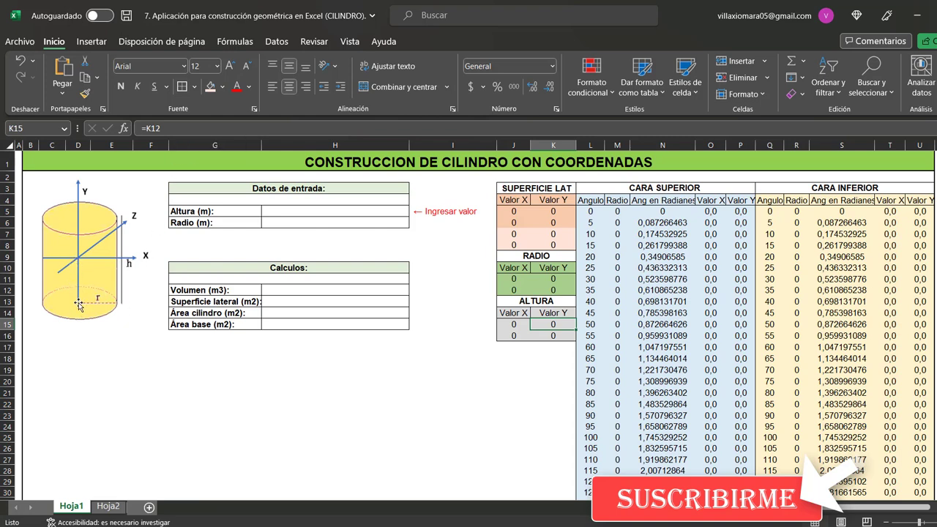
{"action": "left_click", "coordinate": [513, 336]}
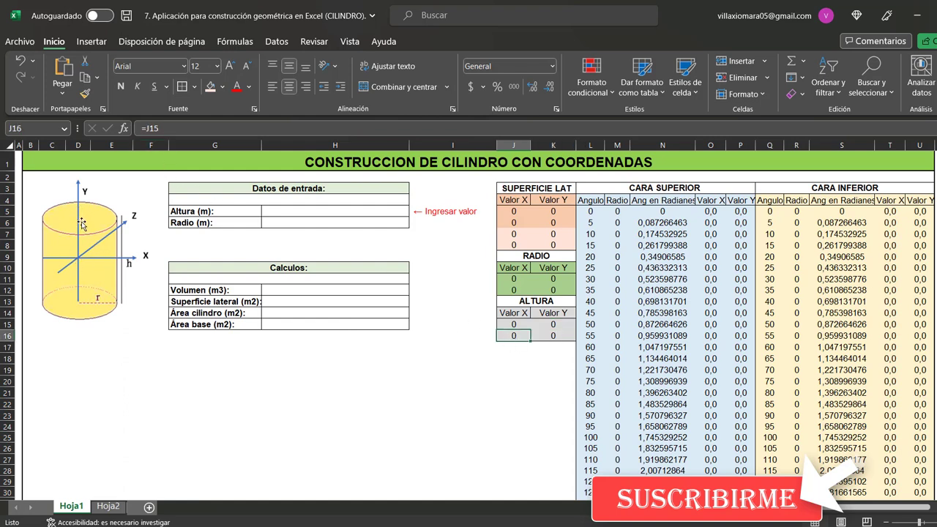
{"action": "left_click", "coordinate": [211, 130]}
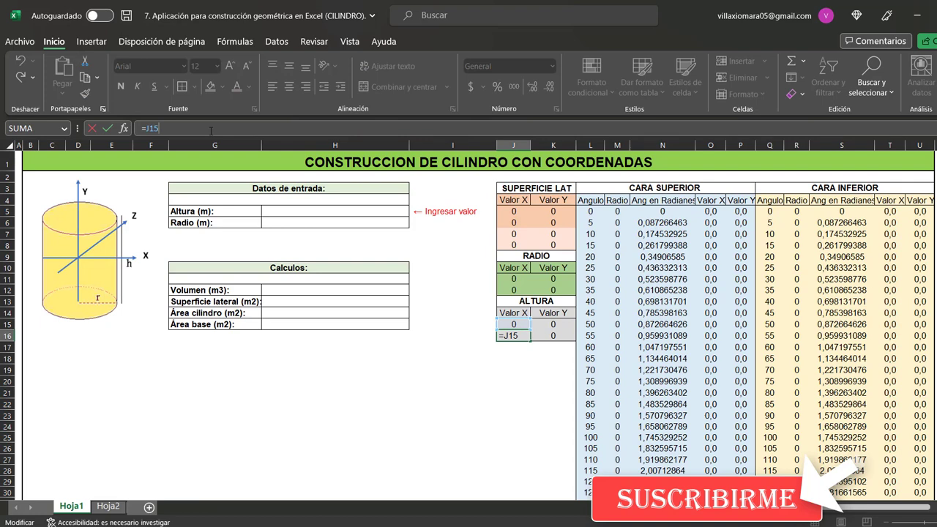
{"action": "key", "text": "Escape"}
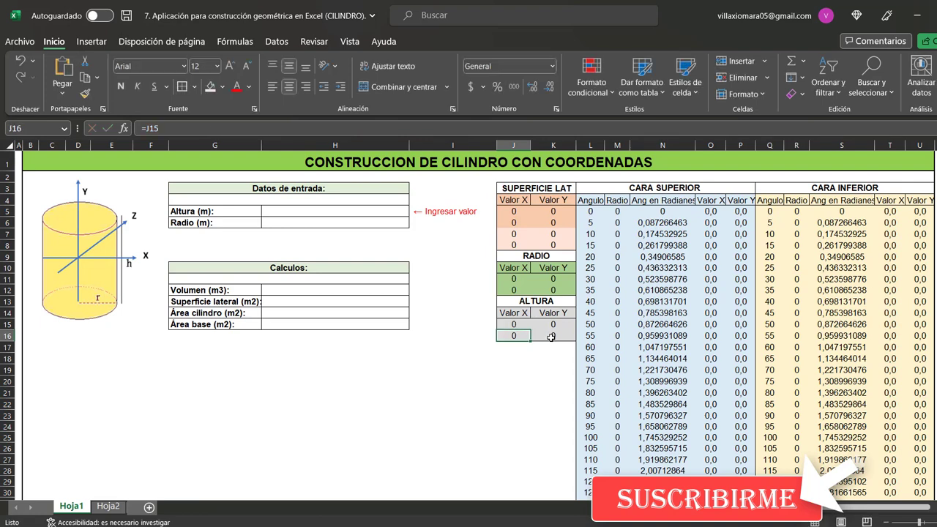
Inspect the ALTURA table's second-point Valor Y formula in K16, tracing its reference back to the formula in K6.
{"action": "left_click", "coordinate": [549, 336]}
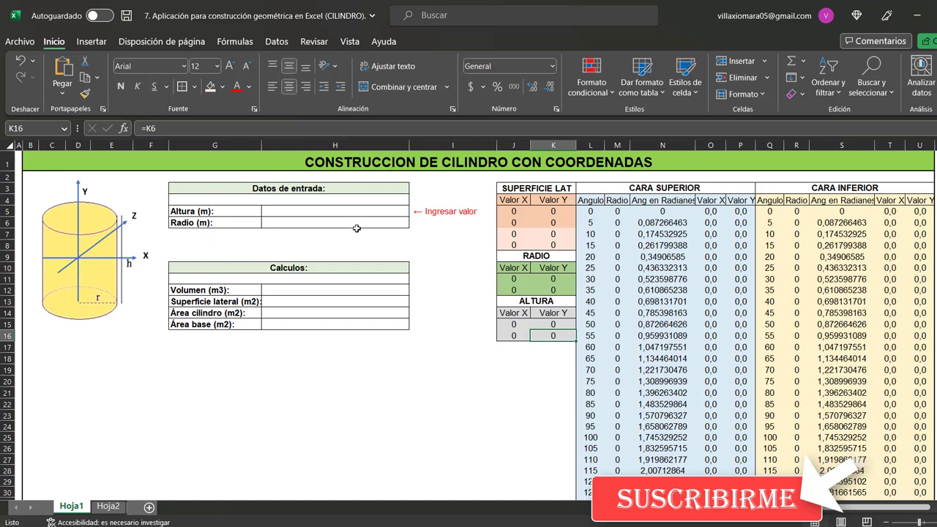
{"action": "left_click", "coordinate": [221, 125]}
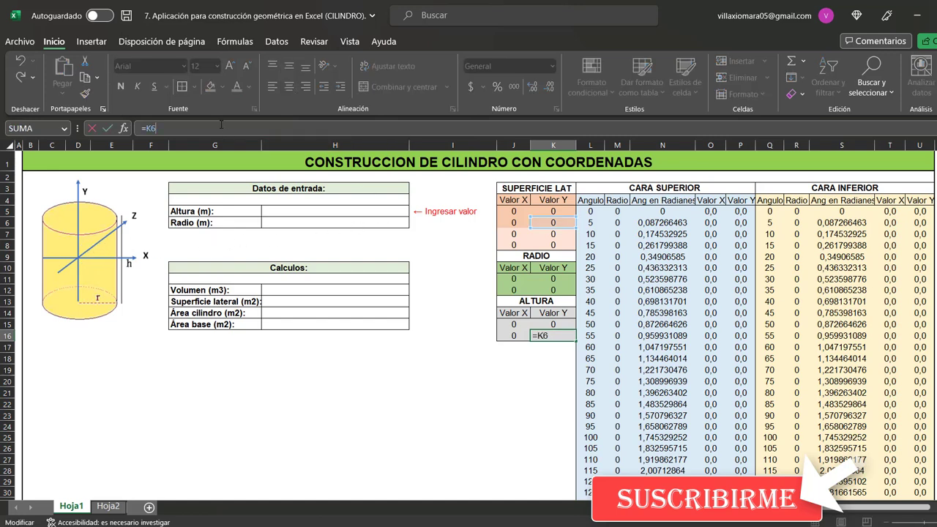
{"action": "left_click", "coordinate": [546, 224]}
{"action": "left_click", "coordinate": [236, 129]}
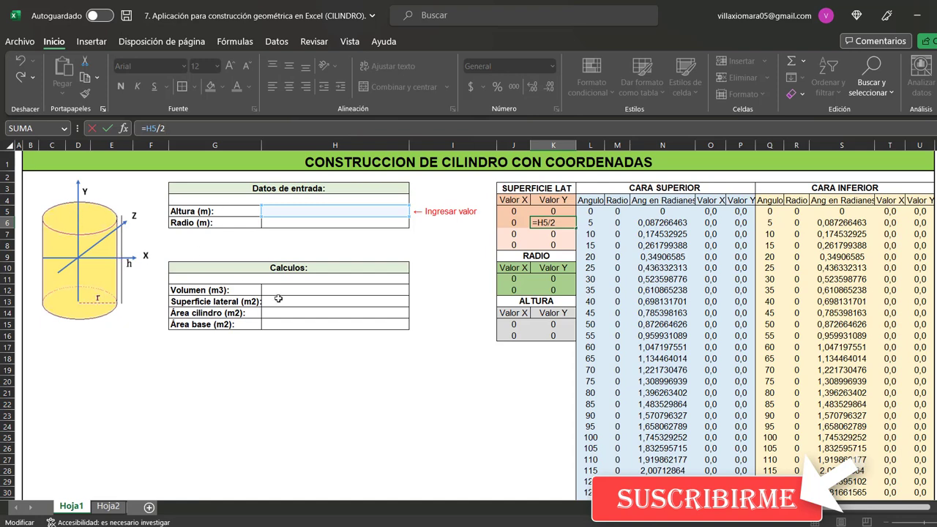
{"action": "key", "text": "Escape"}
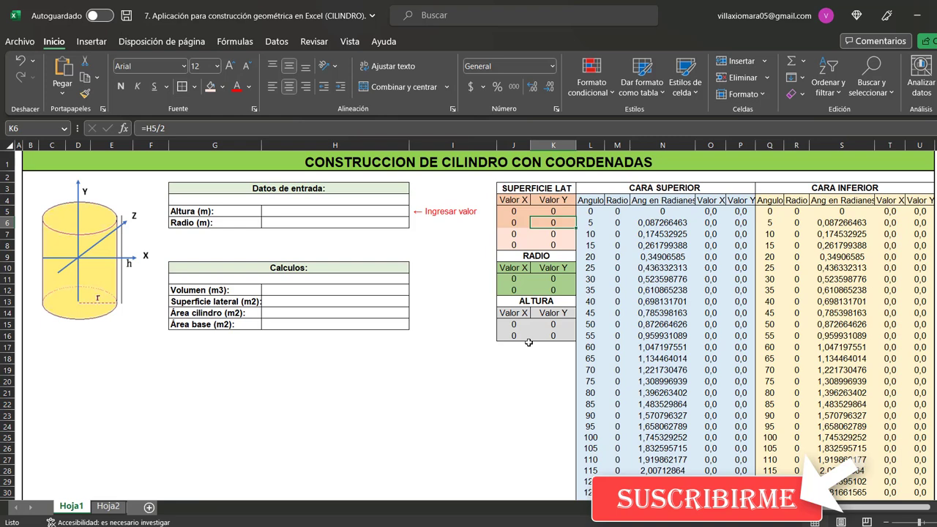
{"action": "left_click", "coordinate": [528, 347]}
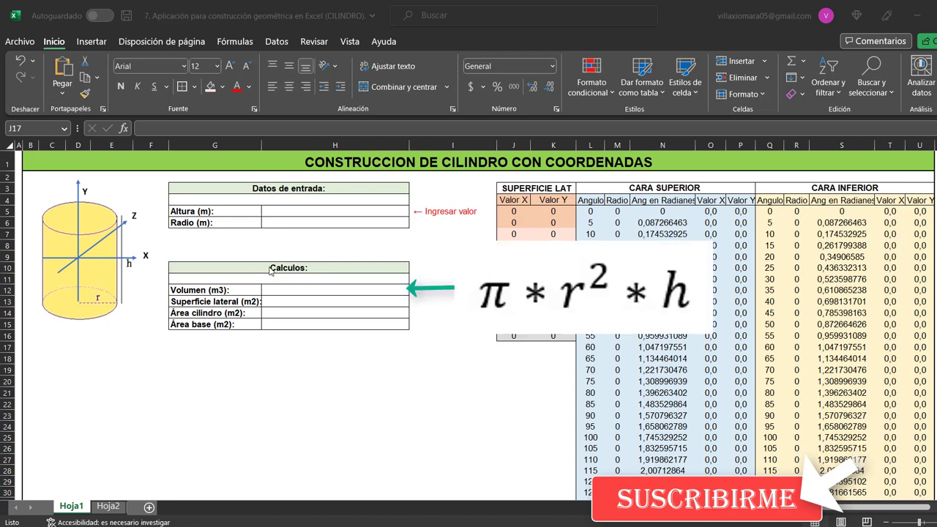
Inspect the Volumen formula in H12, highlighting the part that multiplies pi by the squared radius and the height.
{"action": "left_click", "coordinate": [233, 292]}
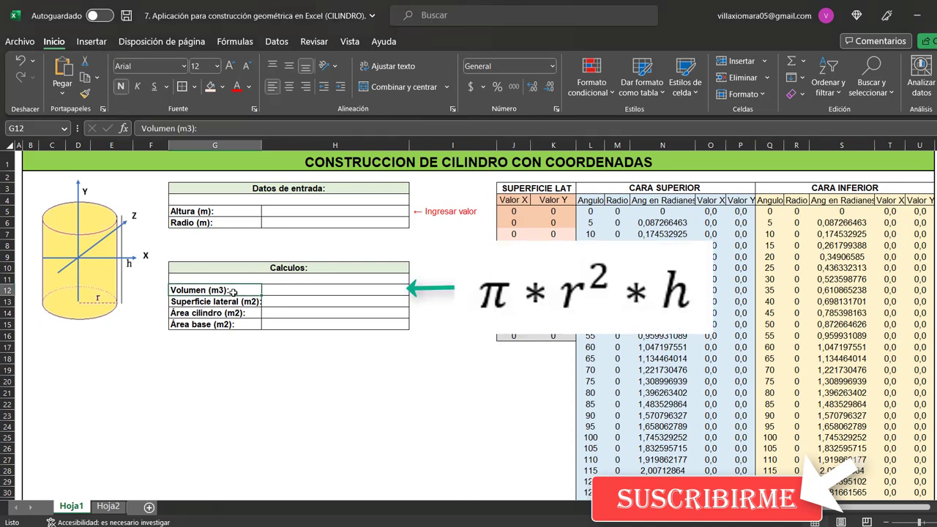
{"action": "left_click", "coordinate": [275, 292]}
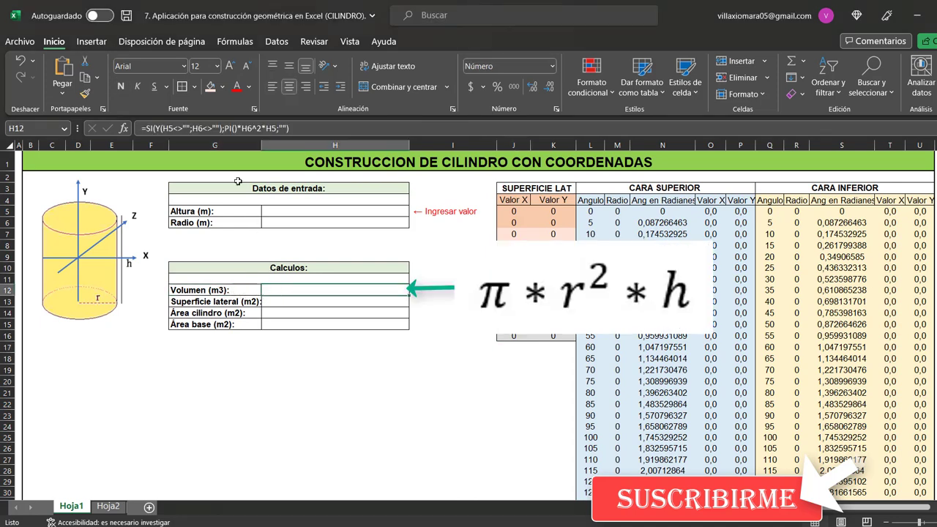
{"action": "left_click", "coordinate": [268, 128]}
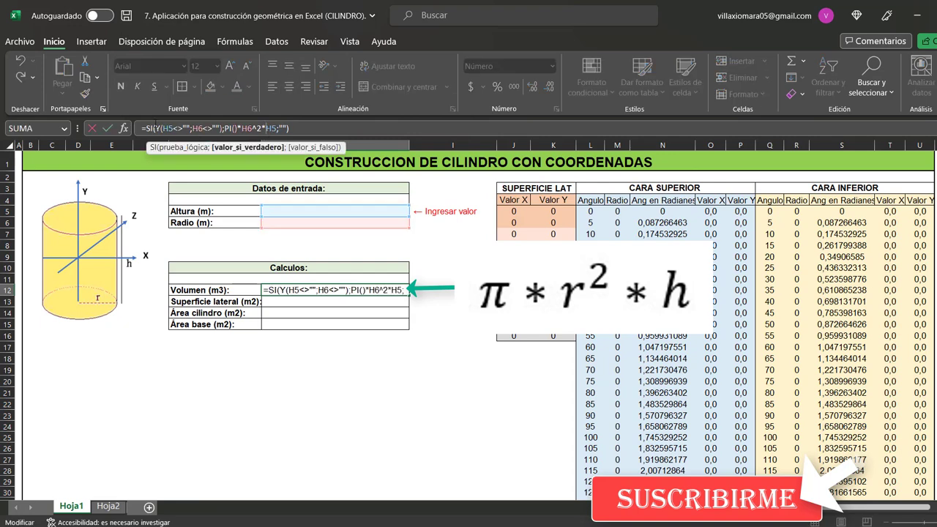
{"action": "left_click_drag", "start_coordinate": [223, 129], "coordinate": [279, 130]}
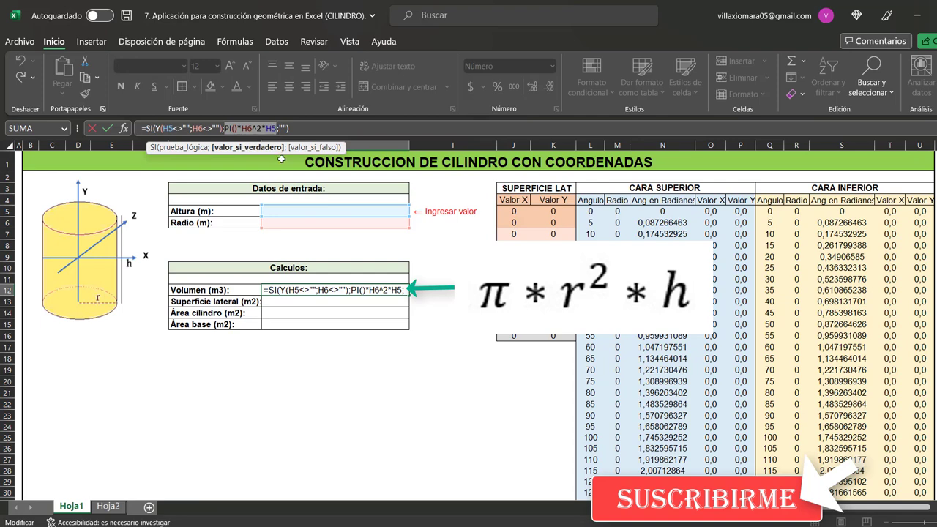
{"action": "key", "text": "Escape"}
Inspect the Superficie lateral formula in H13, highlighting the expression that combines 2, pi, radius and height.
{"action": "left_click", "coordinate": [308, 300]}
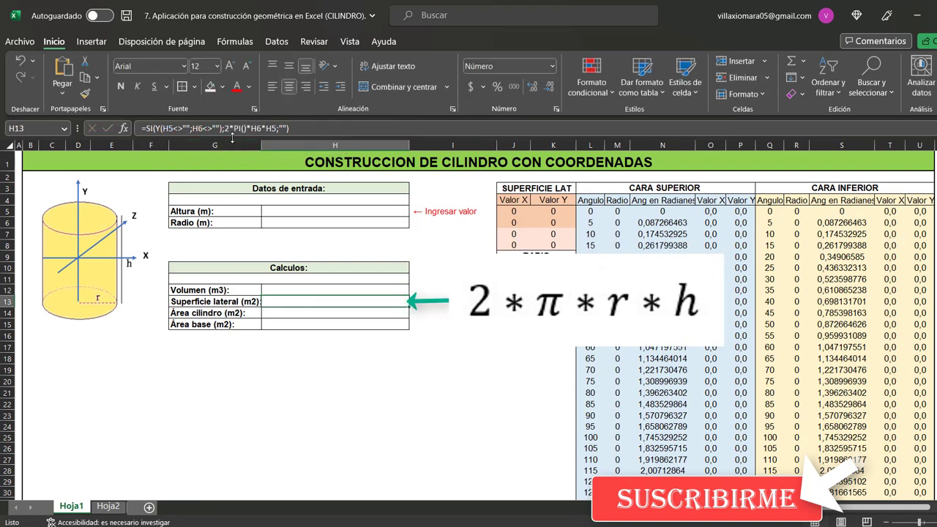
{"action": "left_click_drag", "start_coordinate": [225, 128], "coordinate": [277, 128]}
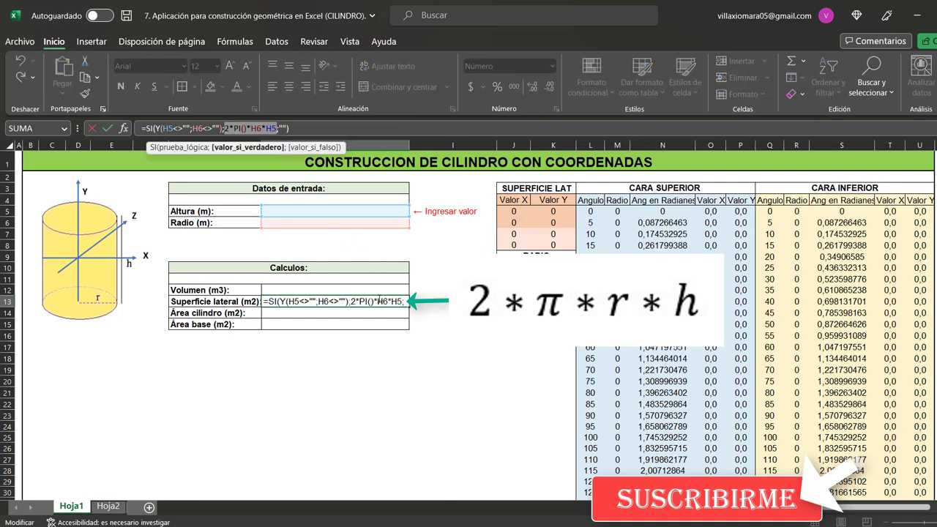
{"action": "key", "text": "Return"}
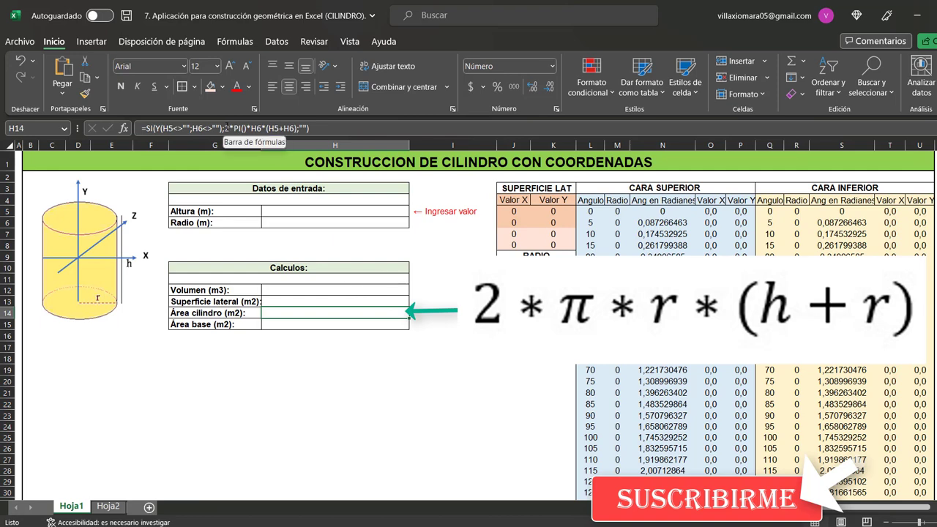
Inspect the Área cilindro formula in H14, highlighting the calculation expression through the sum of height and radius.
{"action": "left_click_drag", "start_coordinate": [226, 127], "coordinate": [261, 127]}
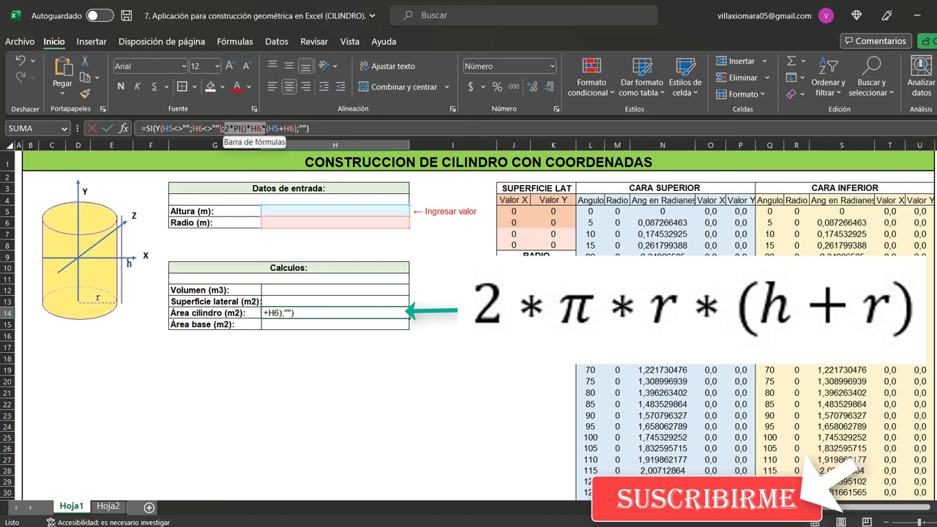
{"action": "key", "text": "shift+Right"}
{"action": "key", "text": "shift+Right"}
{"action": "key", "text": "shift+Right"}
{"action": "key", "text": "shift+Right"}
{"action": "key", "text": "shift+Right"}
{"action": "key", "text": "shift+Right"}
{"action": "key", "text": "Return"}
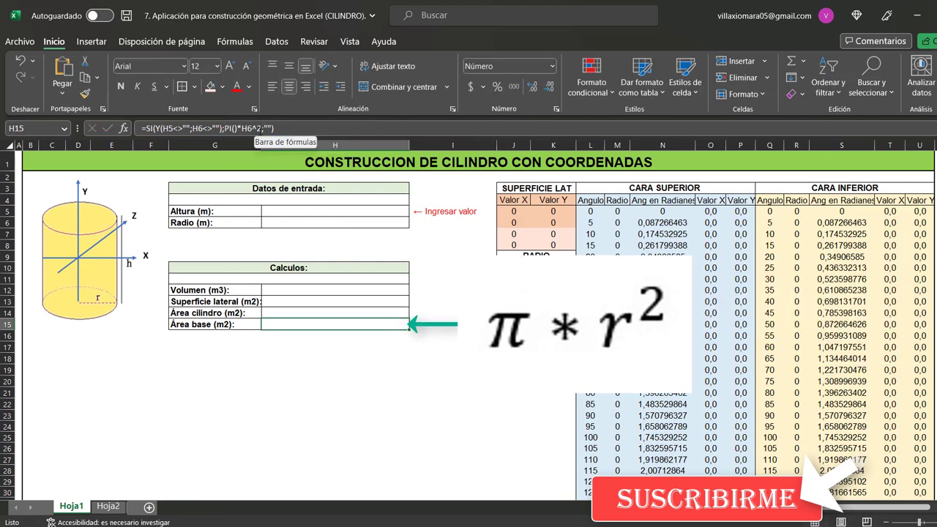
Inspect the Área base formula in H15, highlighting the expression that multiplies pi by the squared radius.
{"action": "left_click", "coordinate": [258, 130]}
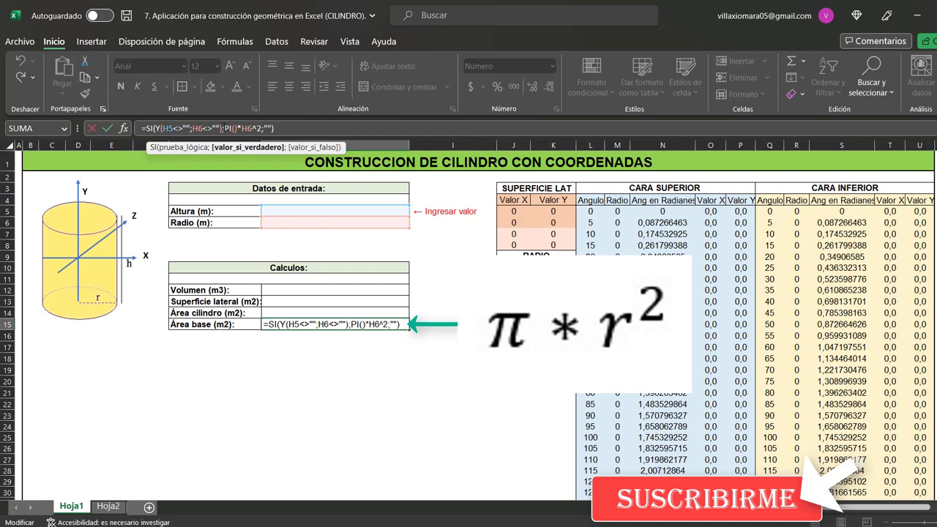
{"action": "left_click_drag", "start_coordinate": [221, 129], "coordinate": [254, 131]}
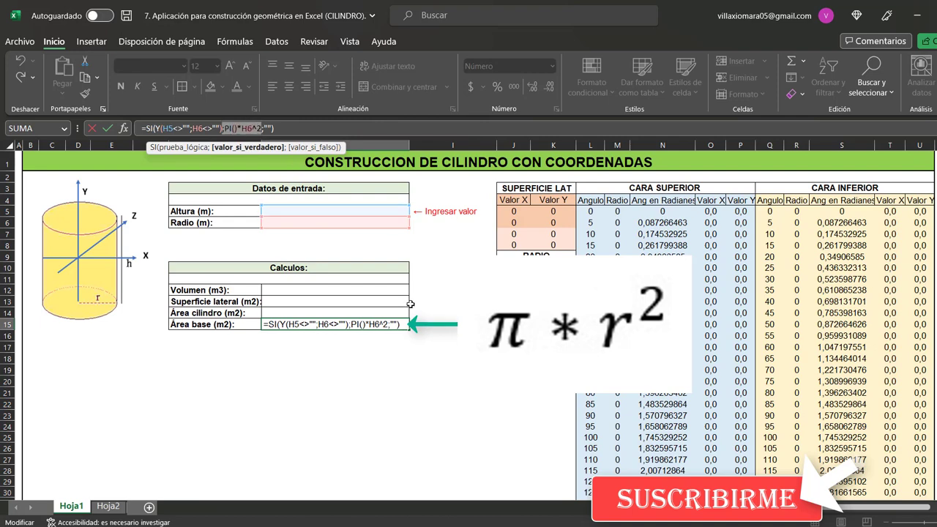
{"action": "key", "text": "Escape"}
Open the data source settings of the blank chart below the Calculos table and move the dialog clear of the coordinate tables.
{"action": "scroll", "coordinate": [411, 304], "scroll_direction": "down", "scroll_amount": 1}
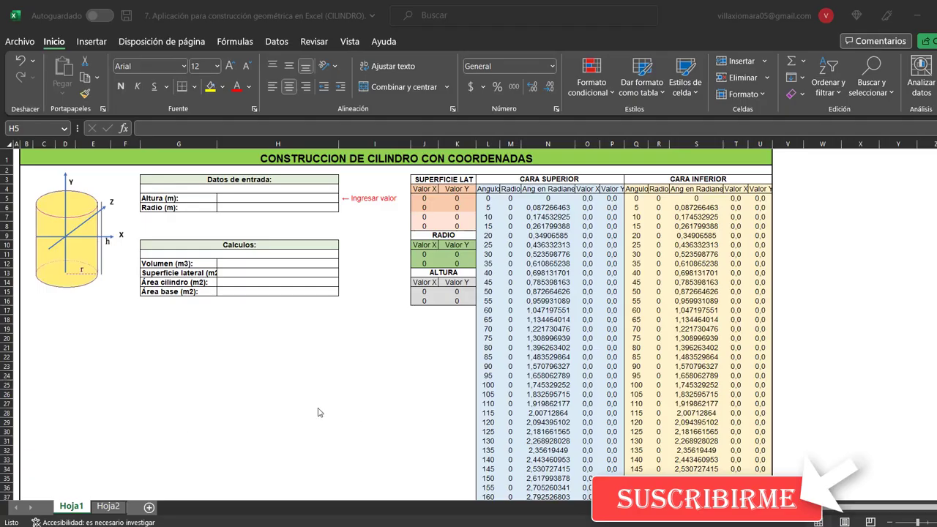
{"action": "left_click", "coordinate": [275, 408]}
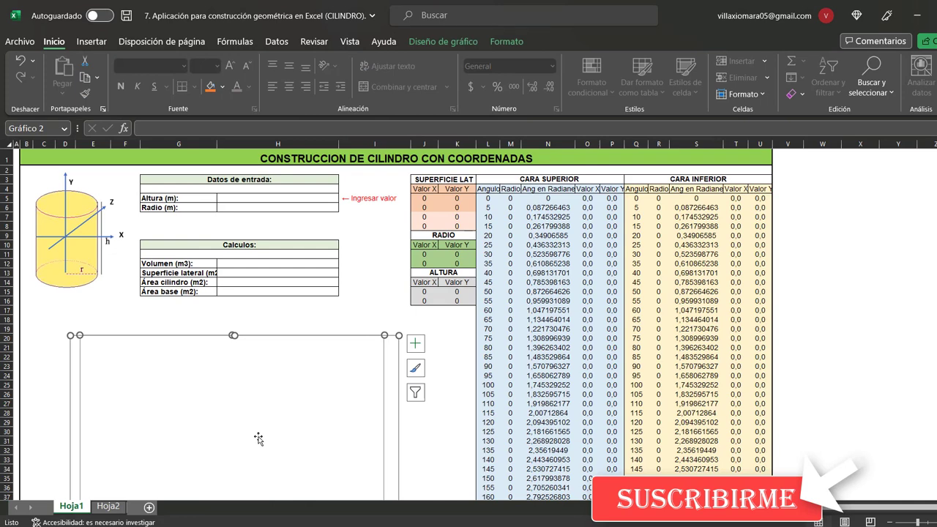
{"action": "left_click", "coordinate": [452, 43]}
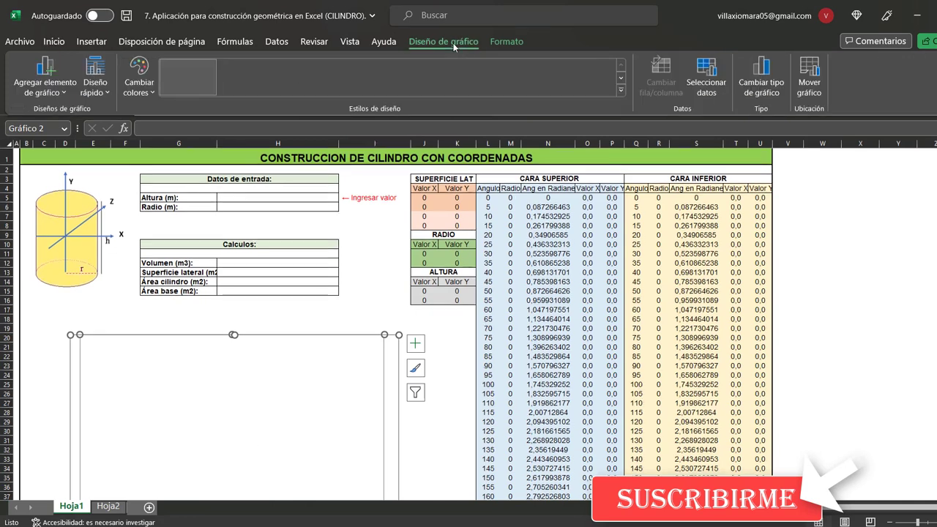
{"action": "left_click", "coordinate": [707, 85]}
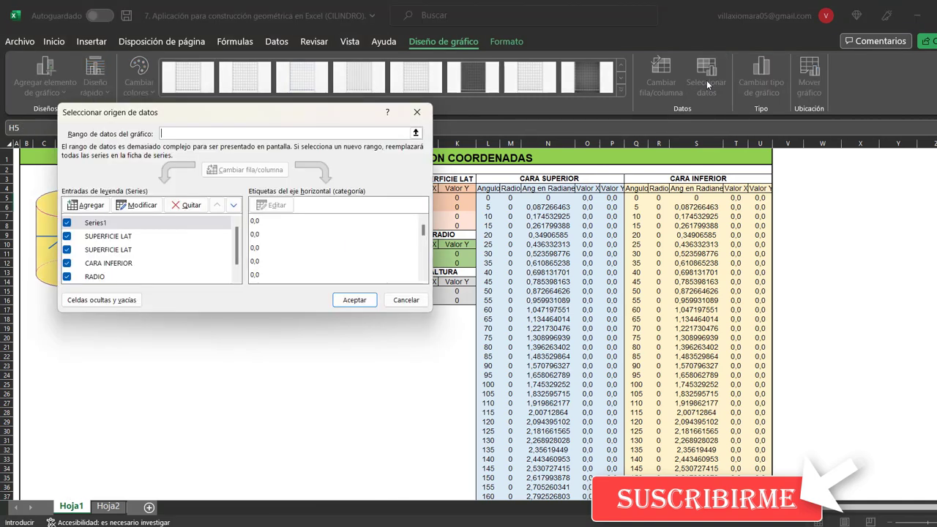
{"action": "left_click_drag", "start_coordinate": [206, 124], "coordinate": [171, 220]}
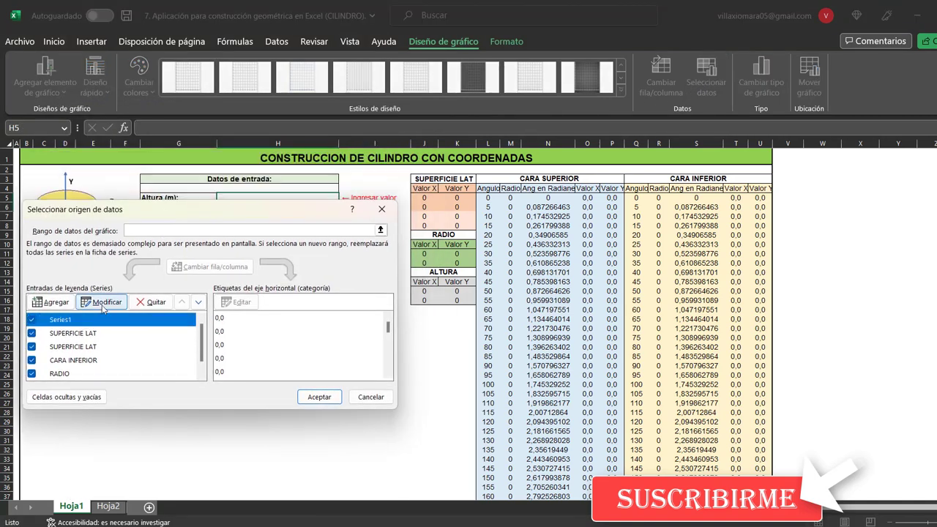
Name the chart's first series from the CARA SUPERIOR heading in L3, keeping X values O5:O77 and Y values P5:P77.
{"action": "left_click", "coordinate": [103, 304]}
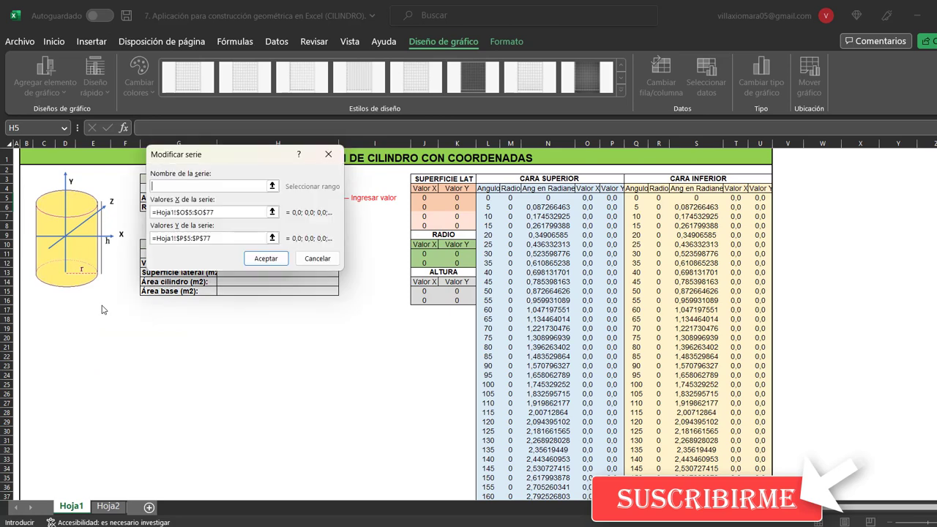
{"action": "left_click", "coordinate": [215, 212]}
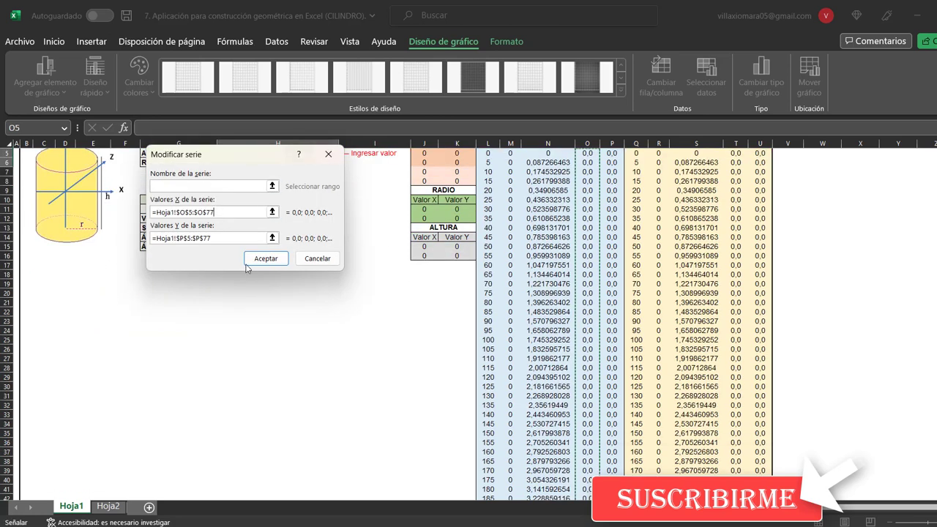
{"action": "scroll", "coordinate": [264, 260], "scroll_direction": "up", "scroll_amount": 2}
{"action": "left_click", "coordinate": [208, 187]}
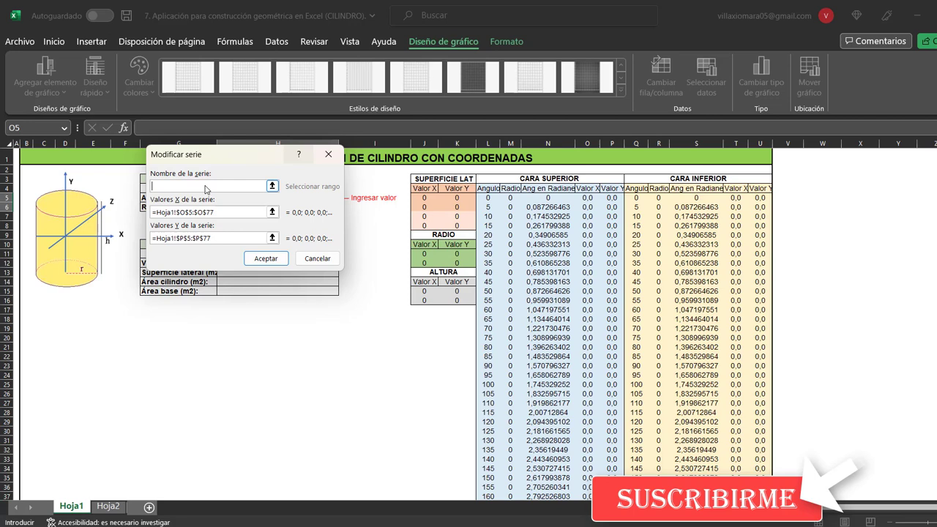
{"action": "left_click", "coordinate": [566, 176]}
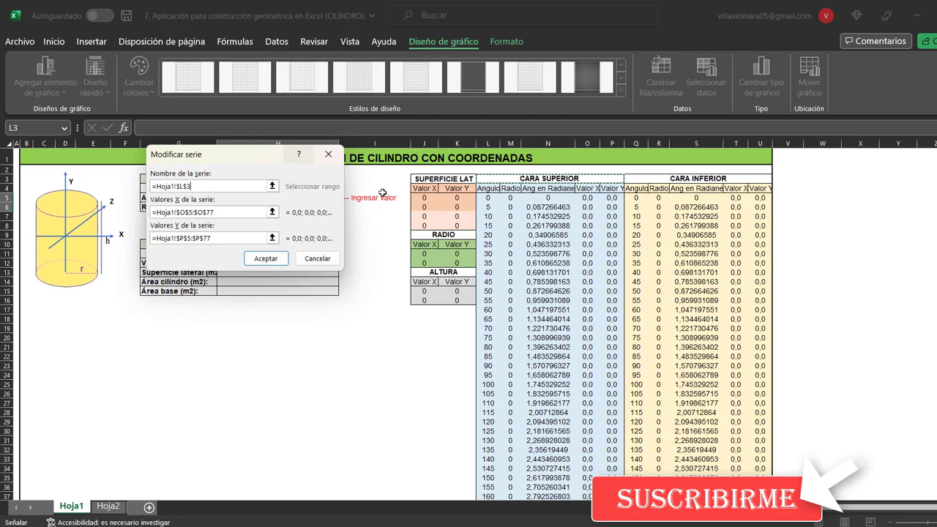
{"action": "left_click", "coordinate": [231, 213]}
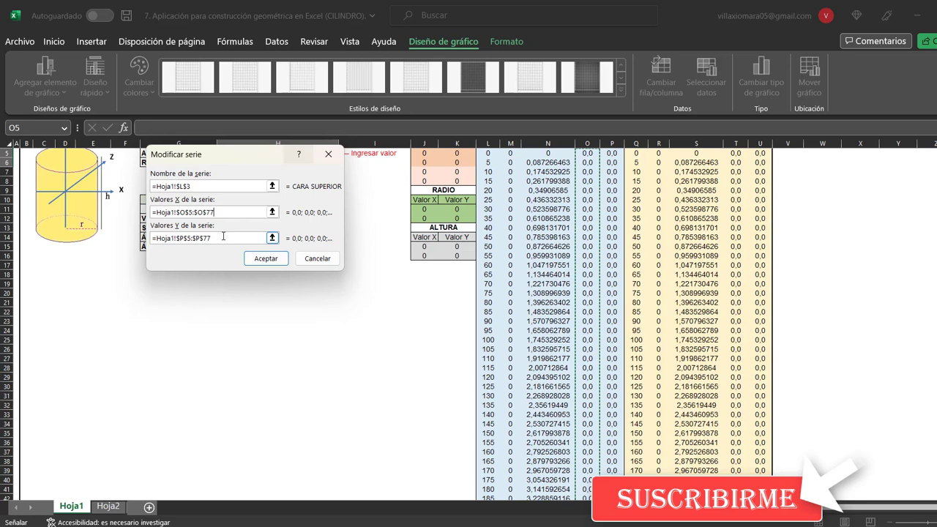
{"action": "left_click", "coordinate": [223, 237]}
{"action": "scroll", "coordinate": [599, 375], "scroll_direction": "up", "scroll_amount": 2}
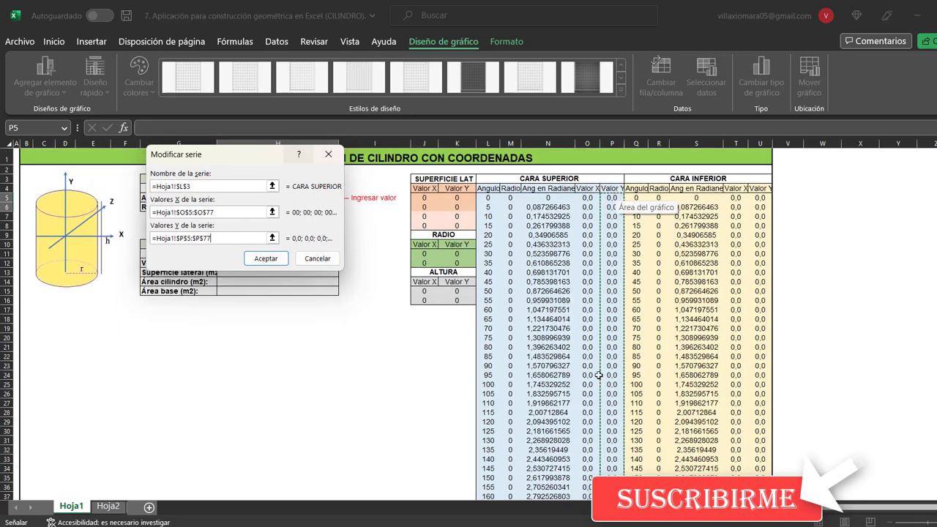
{"action": "left_click", "coordinate": [268, 259]}
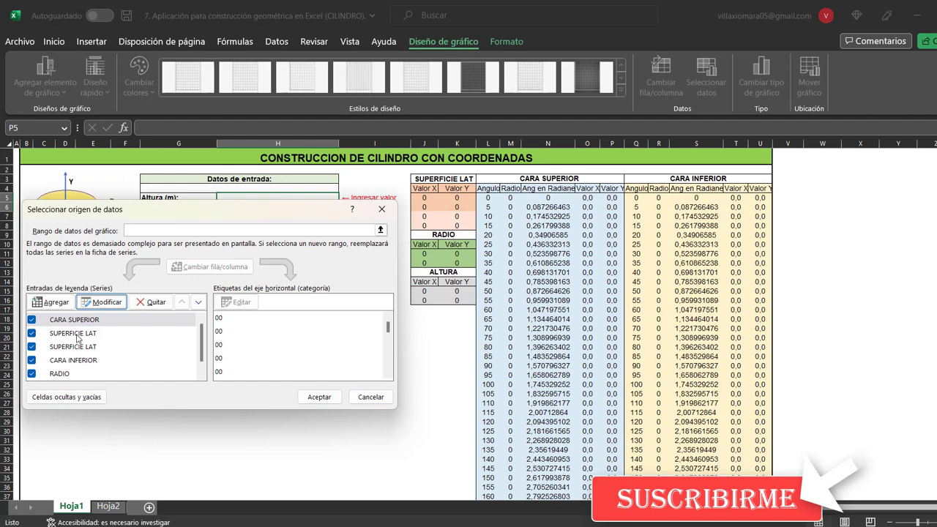
Review the name and the X and Y value ranges of the first SUPERFICIE LAT series.
{"action": "left_click", "coordinate": [78, 336]}
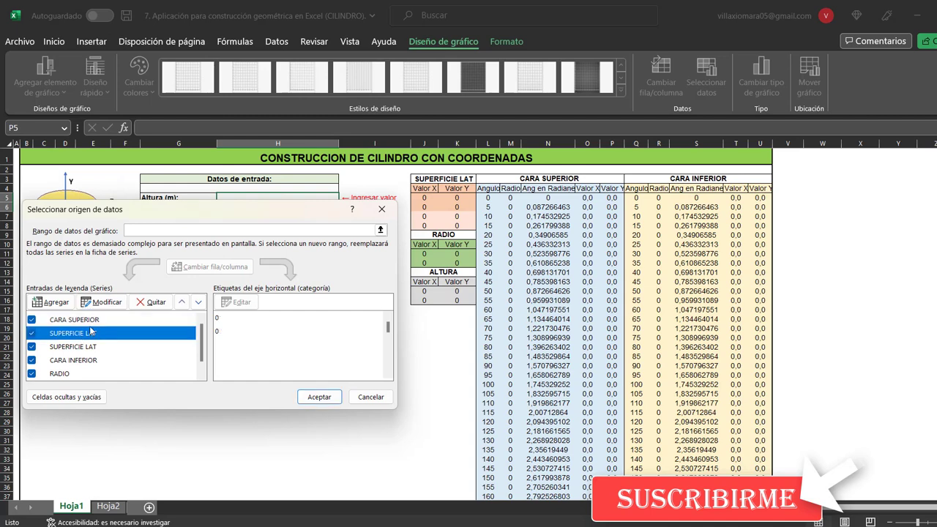
{"action": "left_click", "coordinate": [107, 302]}
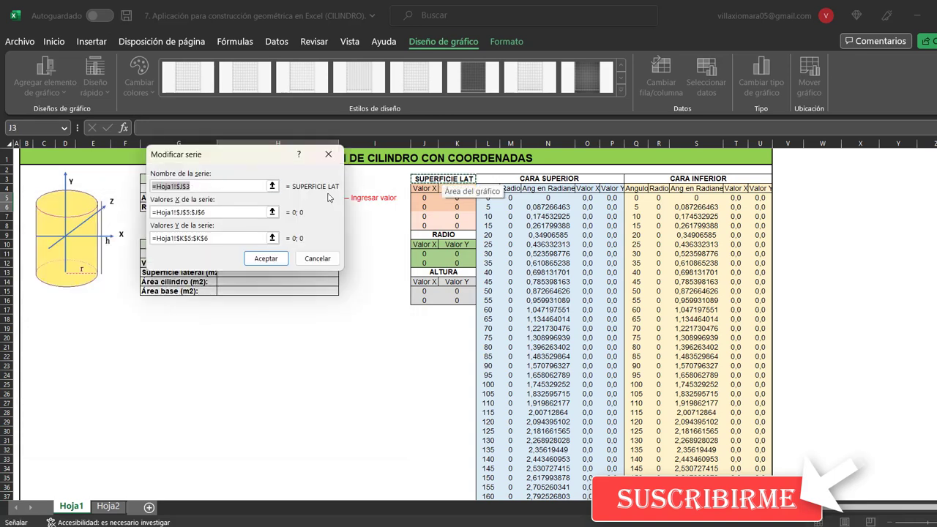
{"action": "left_click", "coordinate": [247, 212]}
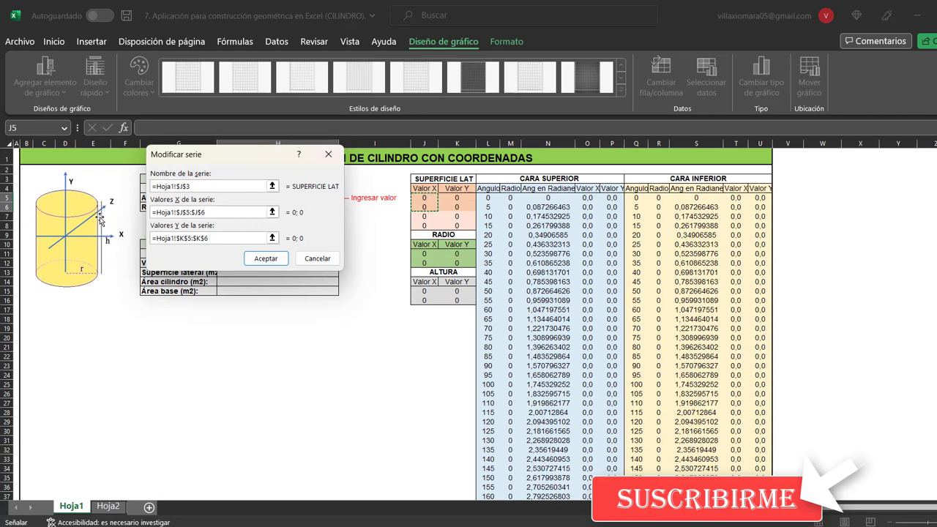
{"action": "left_click", "coordinate": [253, 238]}
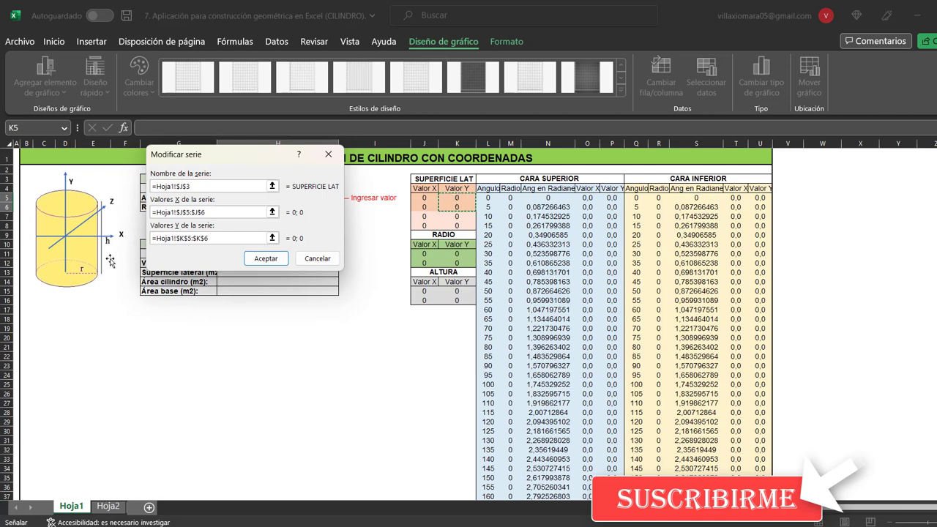
{"action": "left_click", "coordinate": [265, 258]}
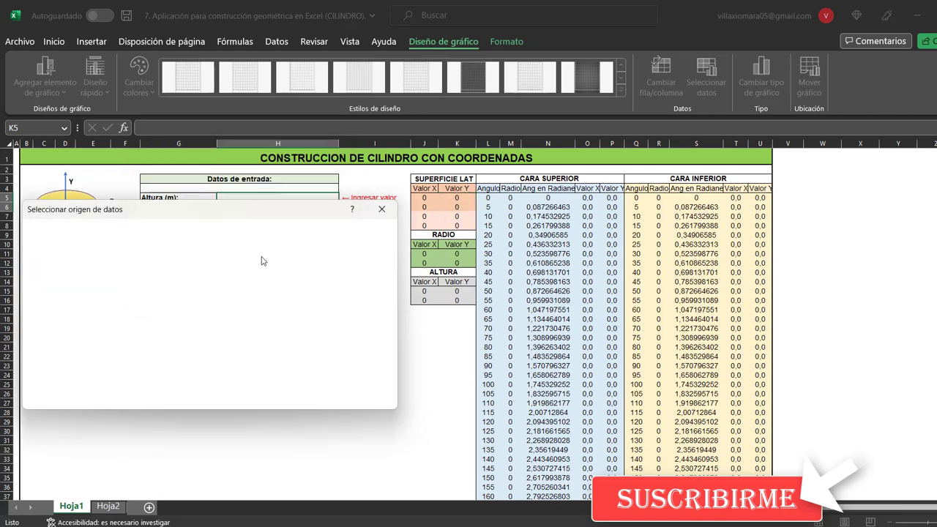
Review the name and X value range of the second SUPERFICIE LAT series.
{"action": "left_click", "coordinate": [61, 348]}
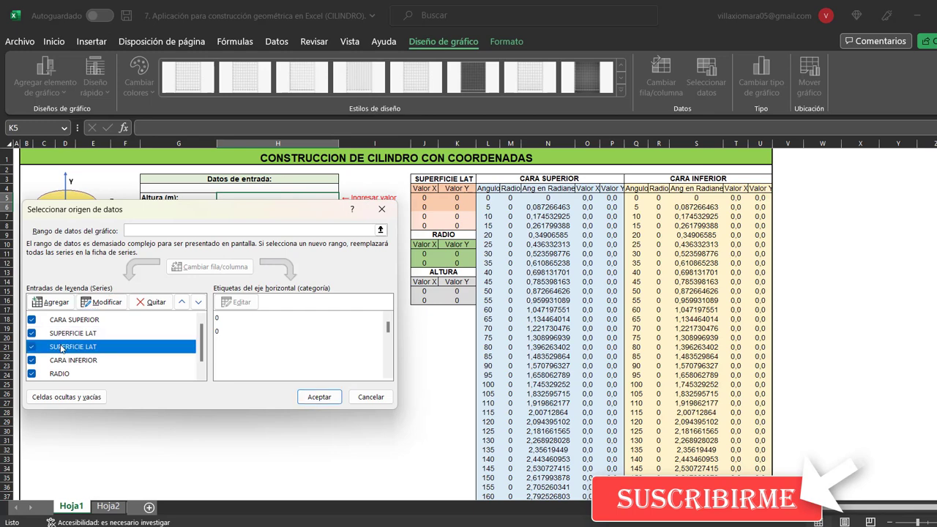
{"action": "left_click", "coordinate": [96, 304]}
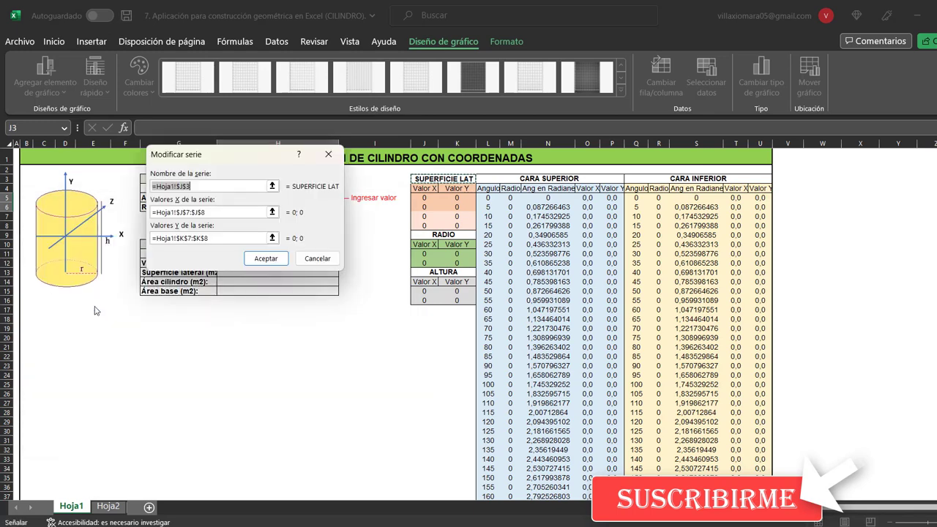
{"action": "left_click", "coordinate": [235, 212]}
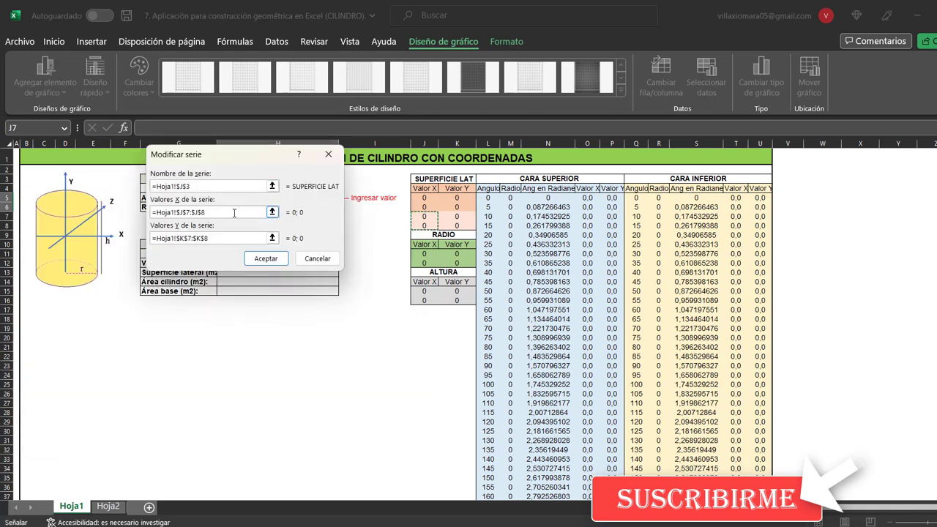